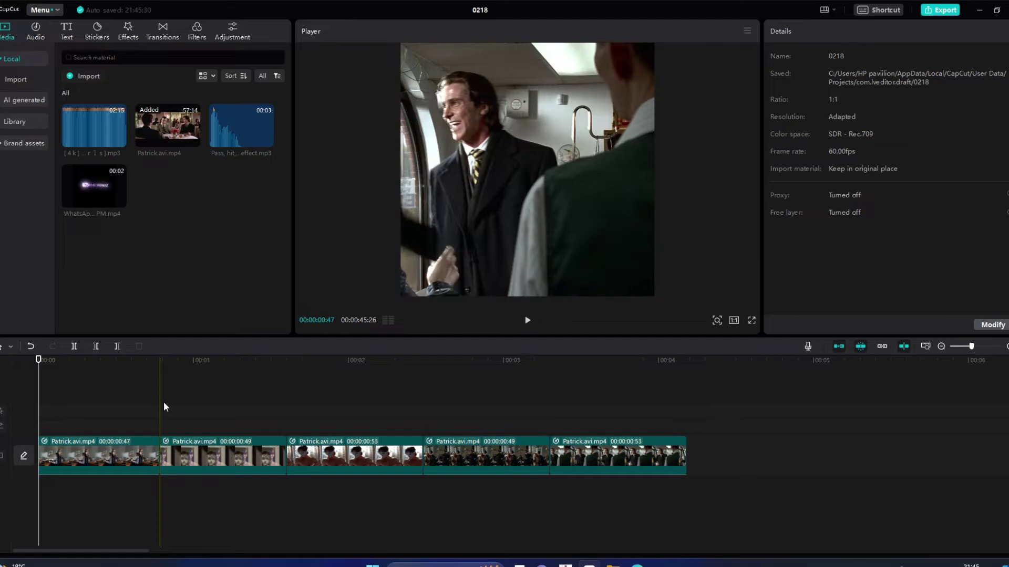
Step: Select the first two movie clips to view their 240% scale and position settings
left_click(90, 415)
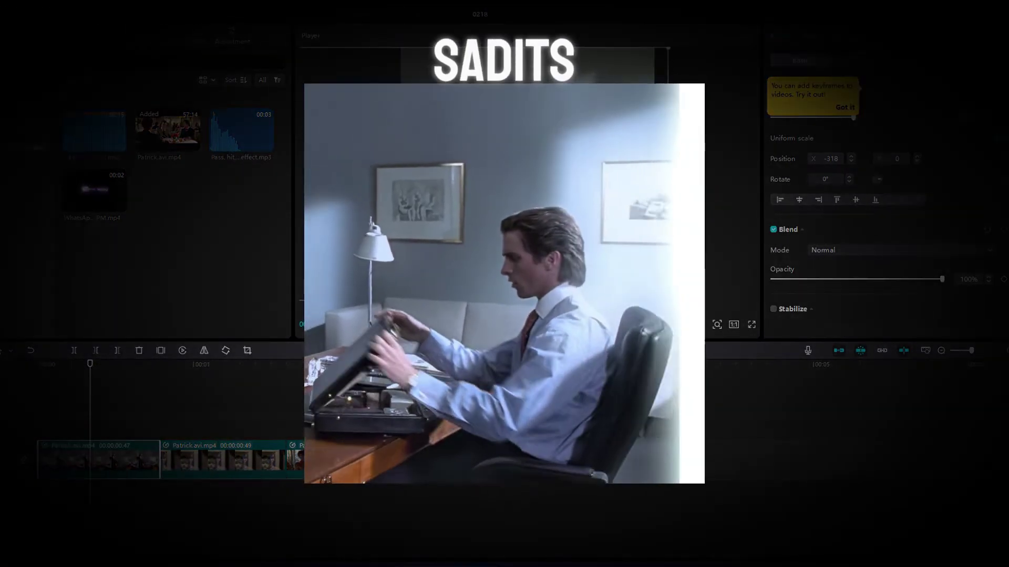
left_click(245, 460)
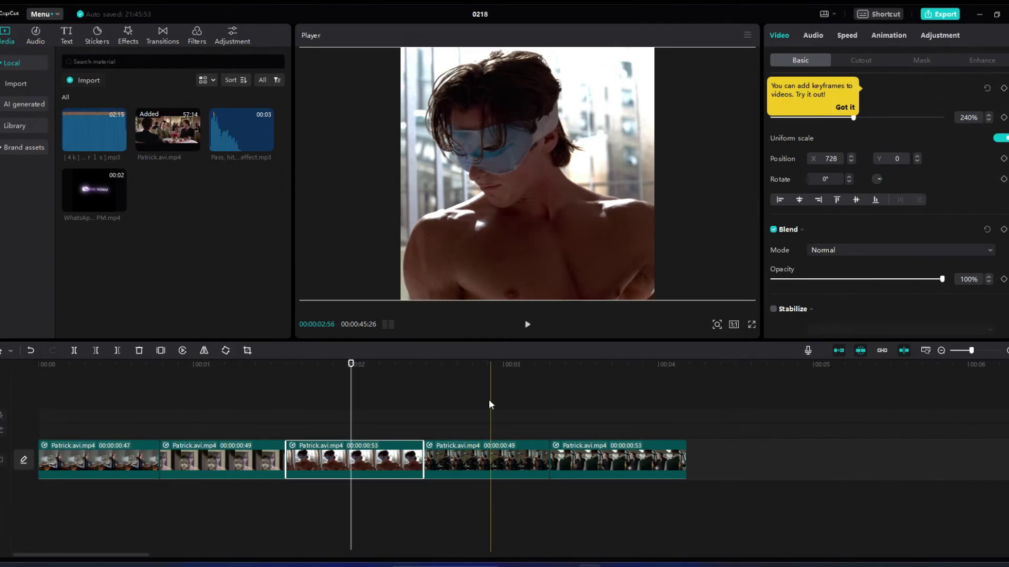
Step: Check the fourth clip's properties, then deselect to show the project details
left_click(488, 401)
left_click(526, 244)
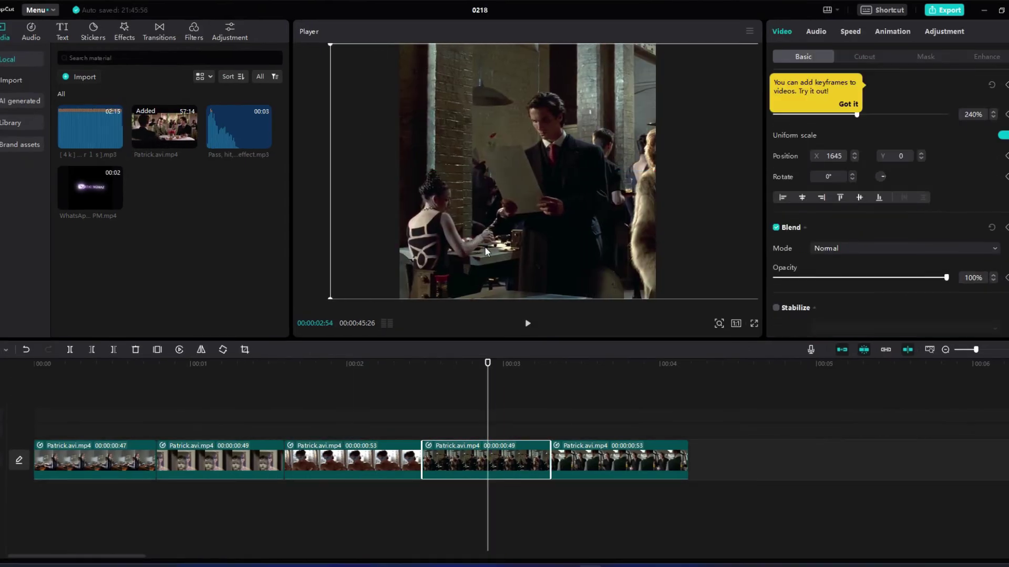
left_click(588, 428)
Step: Play the clip sequence from the start to review it, then zoom in on the timeline
key("Home")
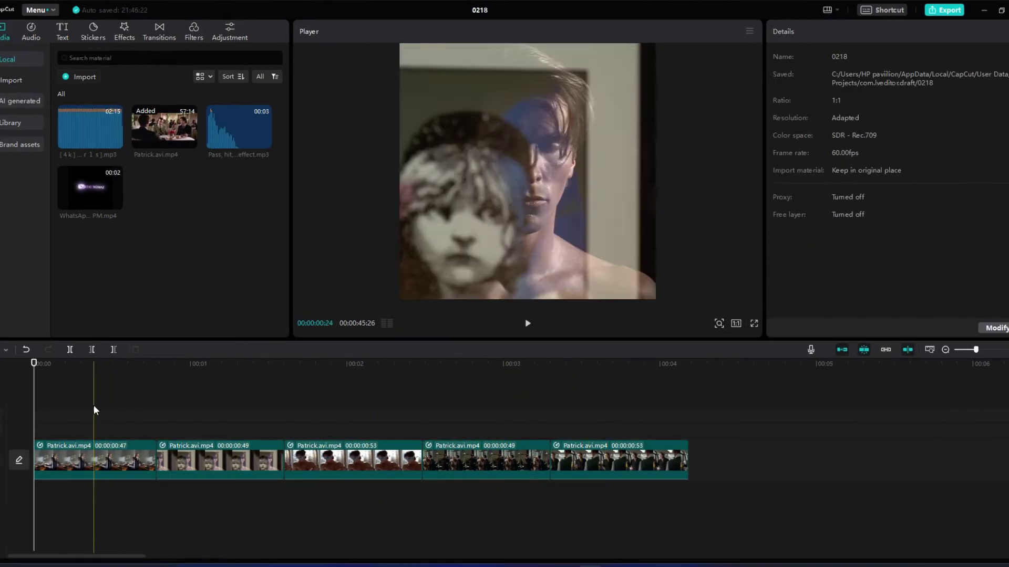
key("space")
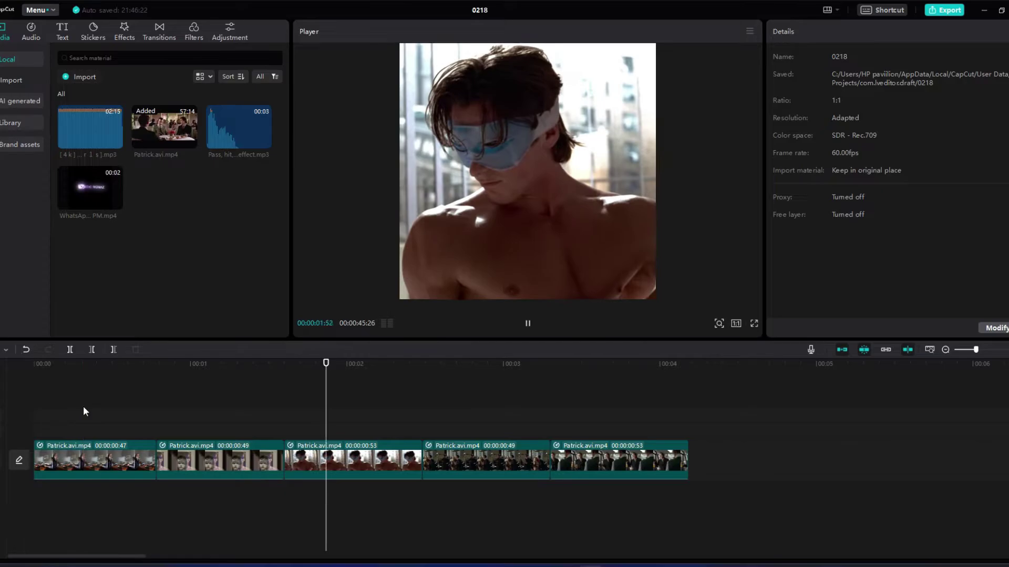
left_click(76, 415)
key("Home")
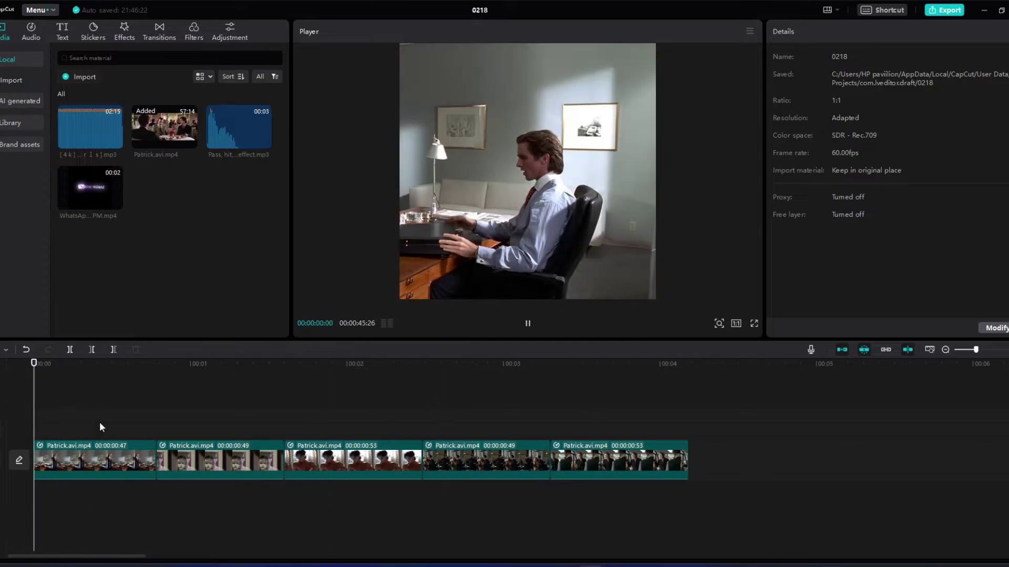
left_click(979, 350)
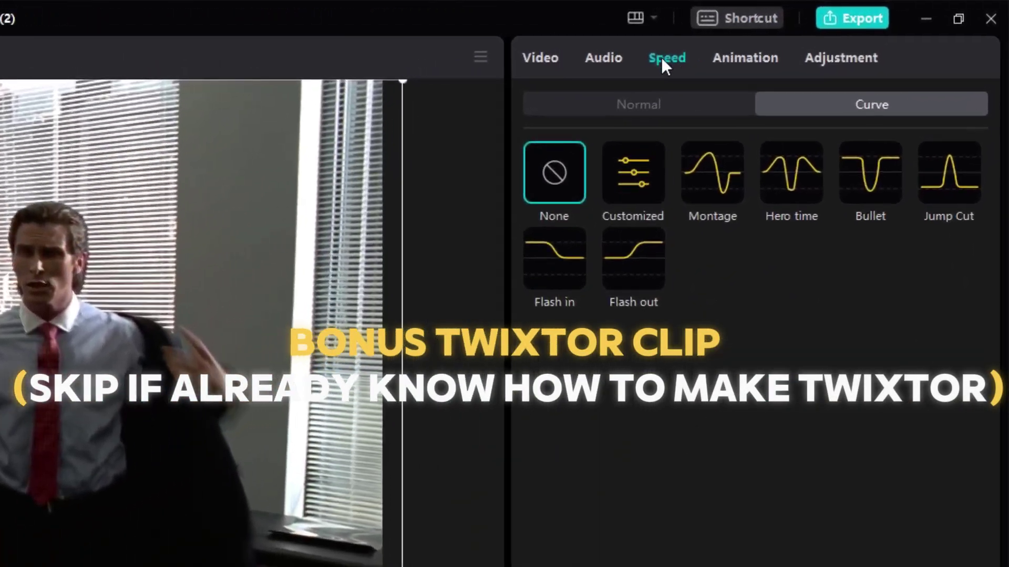
Step: Apply the Hero time speed curve and flatten both speed peaks to 1x
left_click(709, 106)
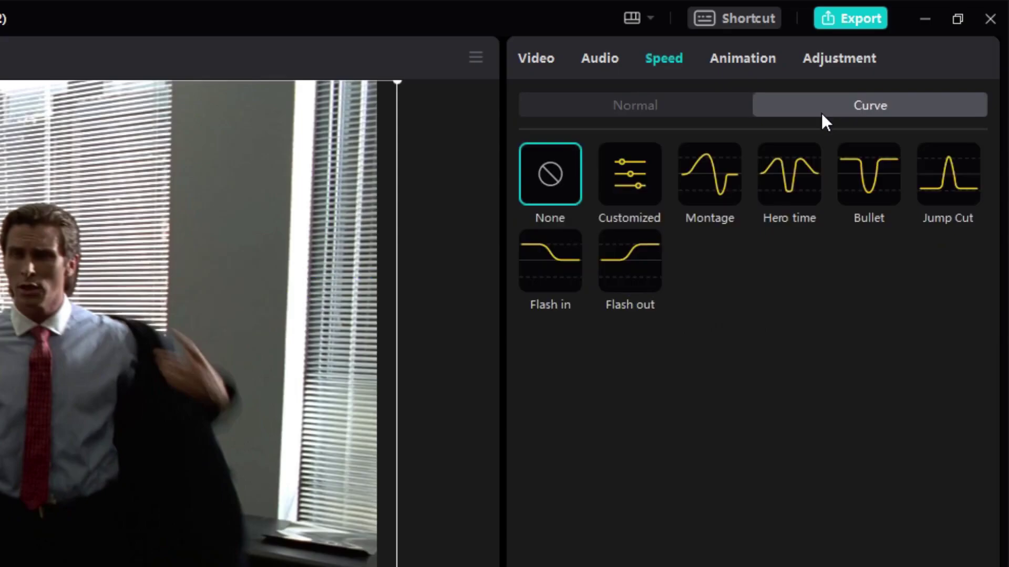
left_click(796, 176)
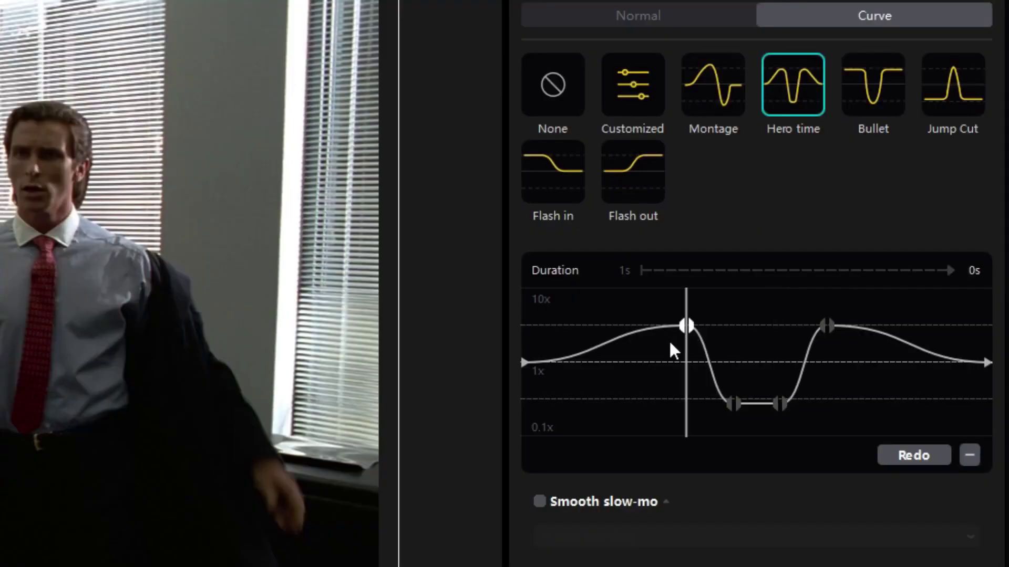
mouse_move(685, 413)
left_mouse_down()
mouse_move(616, 348)
mouse_move(587, 374)
mouse_move(569, 363)
left_mouse_up()
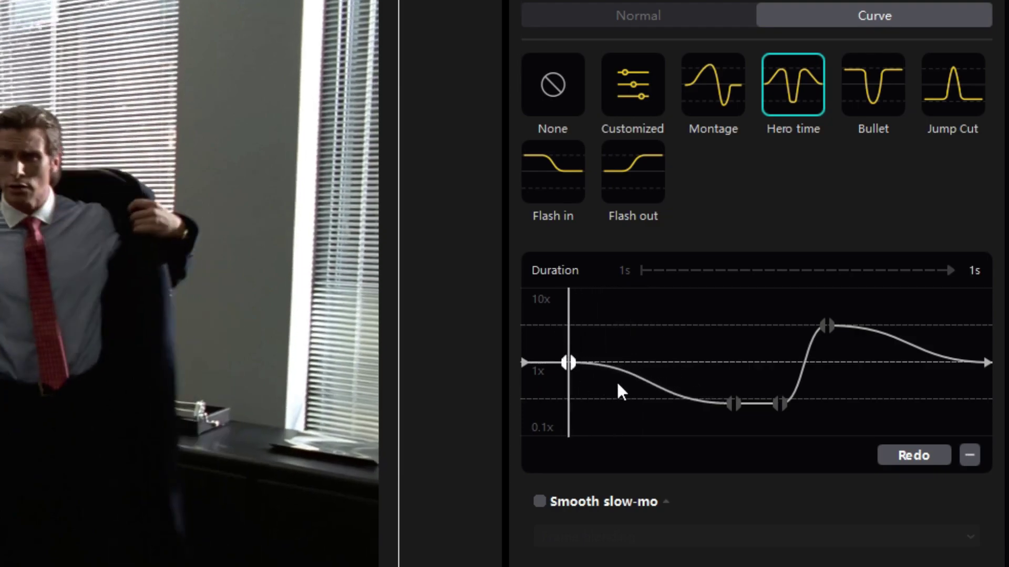
mouse_move(829, 336)
left_mouse_down()
mouse_move(950, 372)
mouse_move(938, 372)
left_mouse_up()
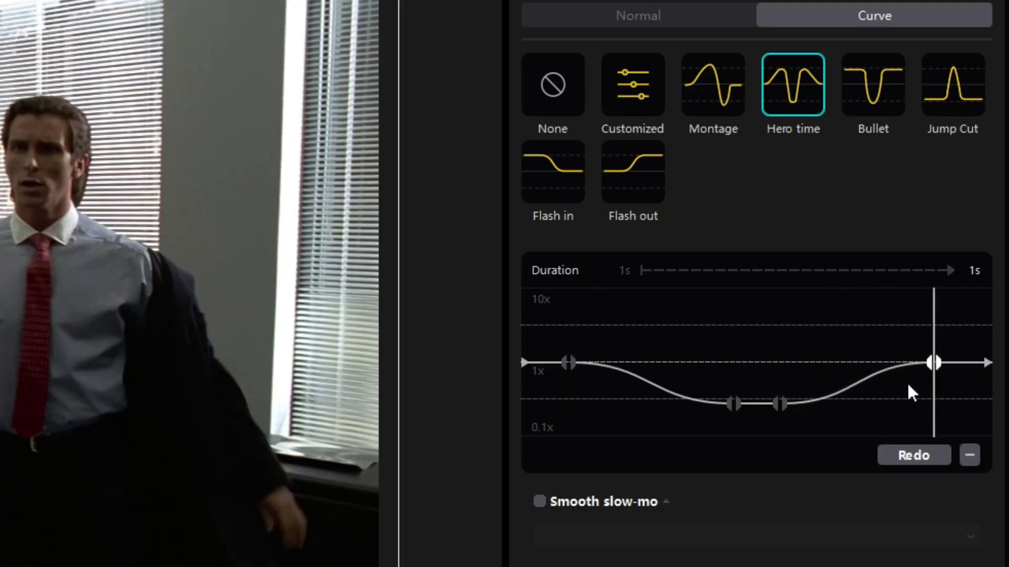
Step: Pull the middle speed points down toward 0.1x and set Smooth slow-mo to Optical flow
left_click(736, 406)
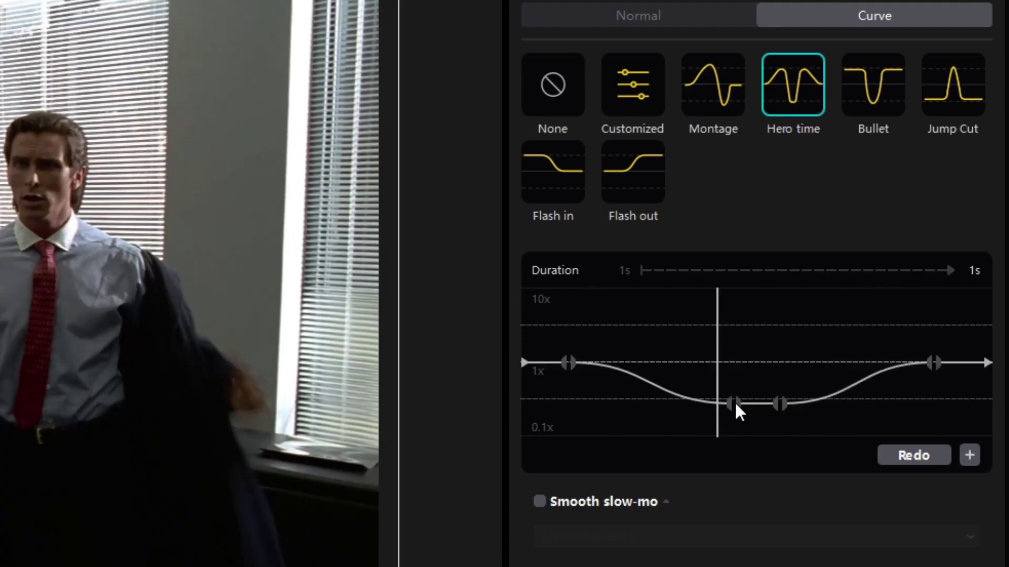
mouse_move(735, 403)
left_mouse_down()
mouse_move(710, 418)
mouse_move(657, 420)
mouse_move(670, 429)
left_mouse_up()
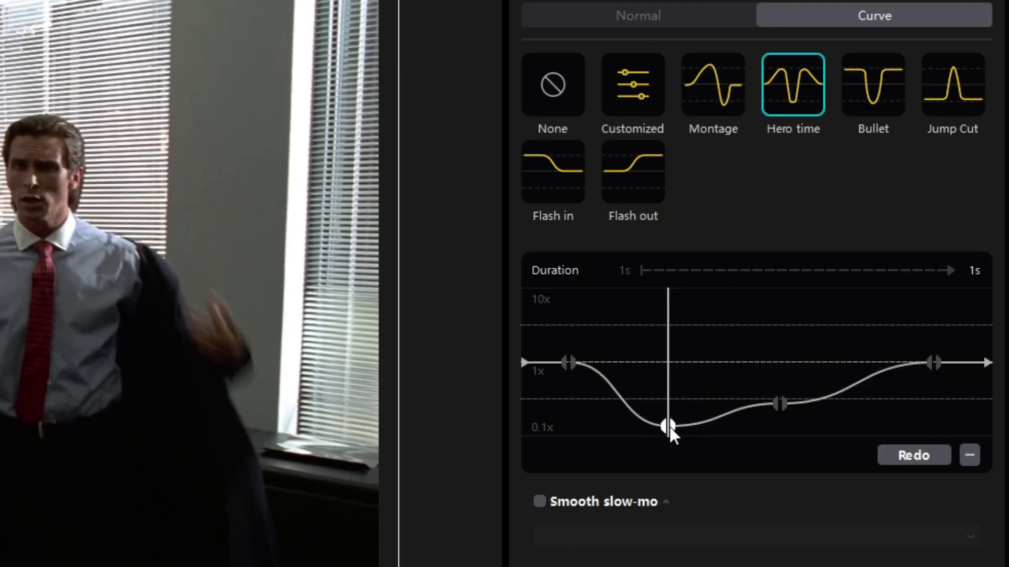
left_click_drag(780, 405, 799, 409)
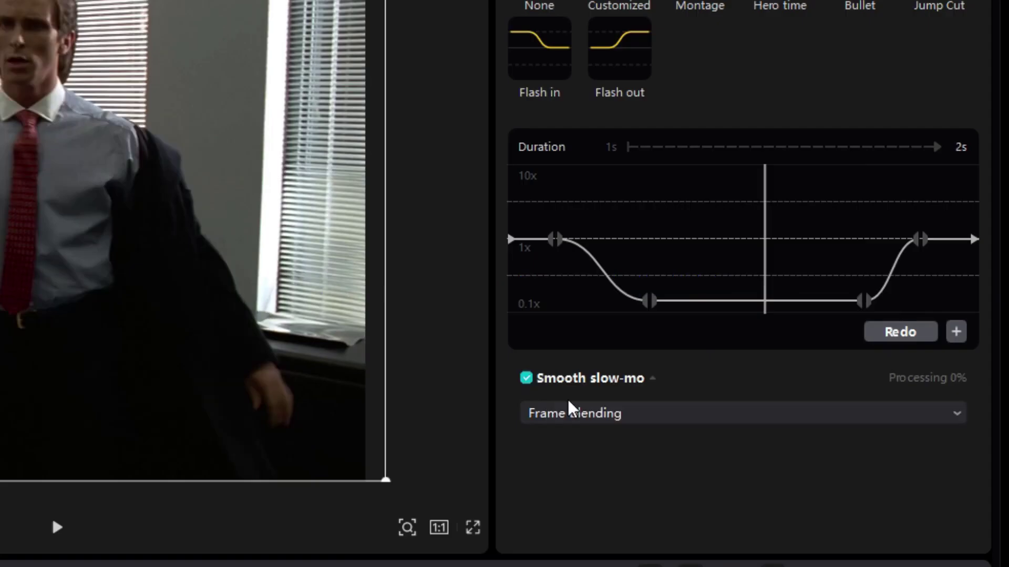
left_click(571, 410)
left_click(628, 509)
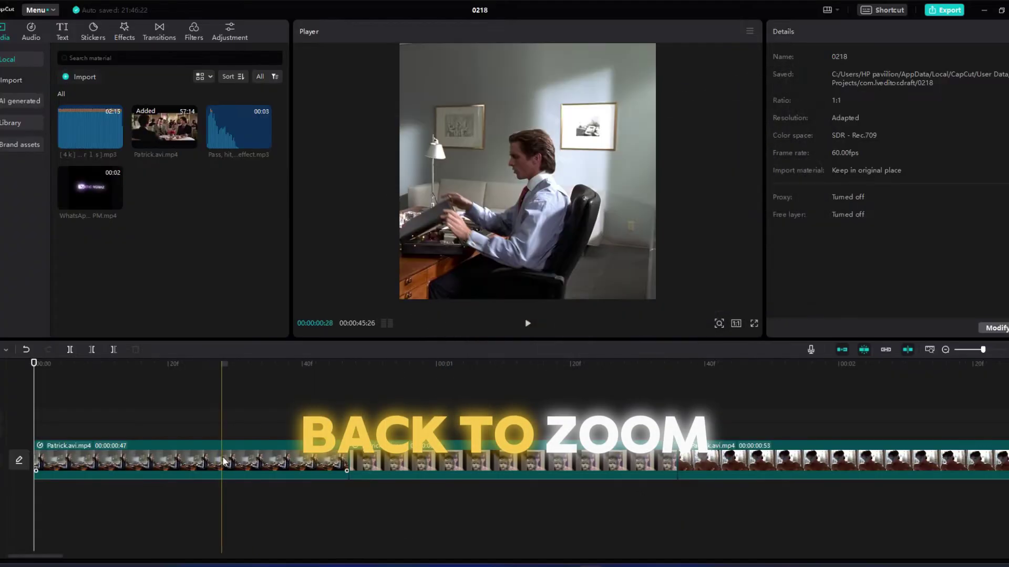
Step: Make compound clips from the first three movie clips using the right-click menu
right_click(224, 462)
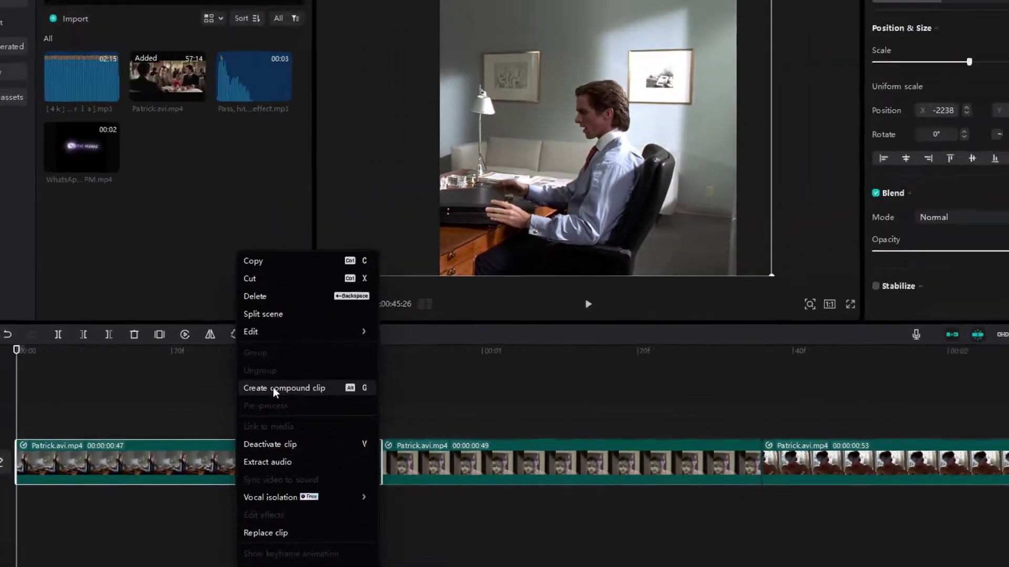
left_click(272, 387)
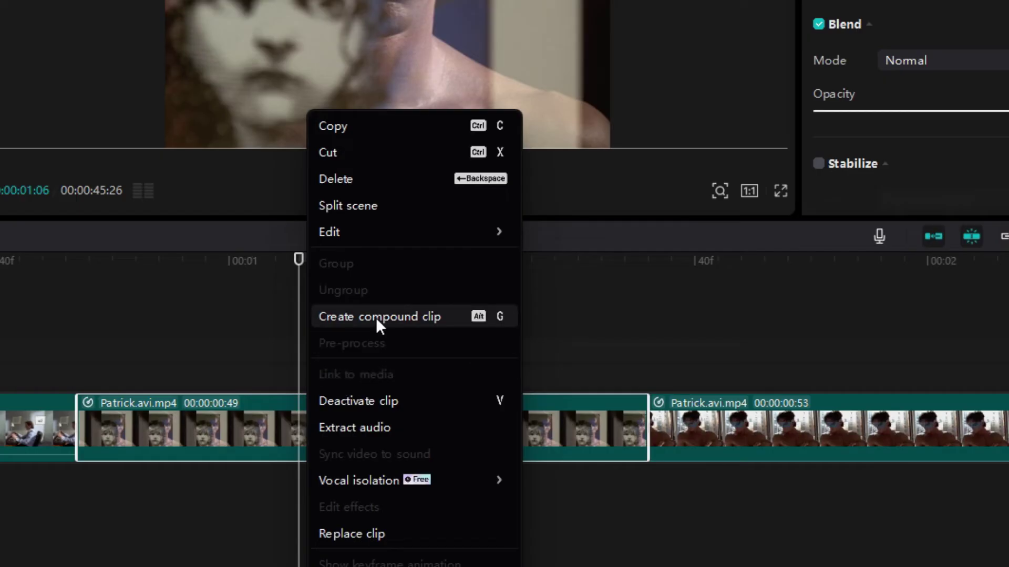
left_click(377, 318)
right_click(788, 425)
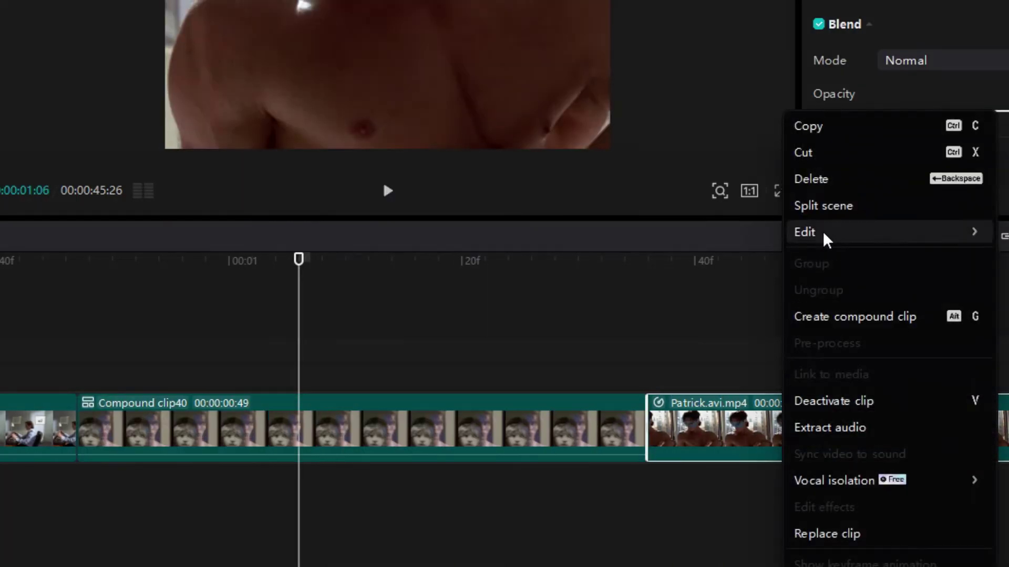
left_click(853, 319)
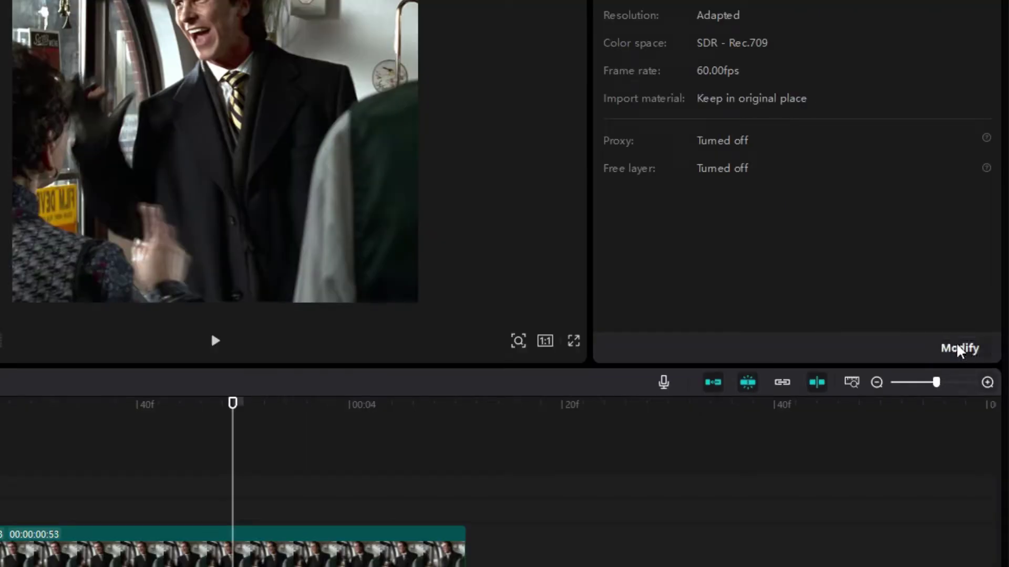
left_click(996, 348)
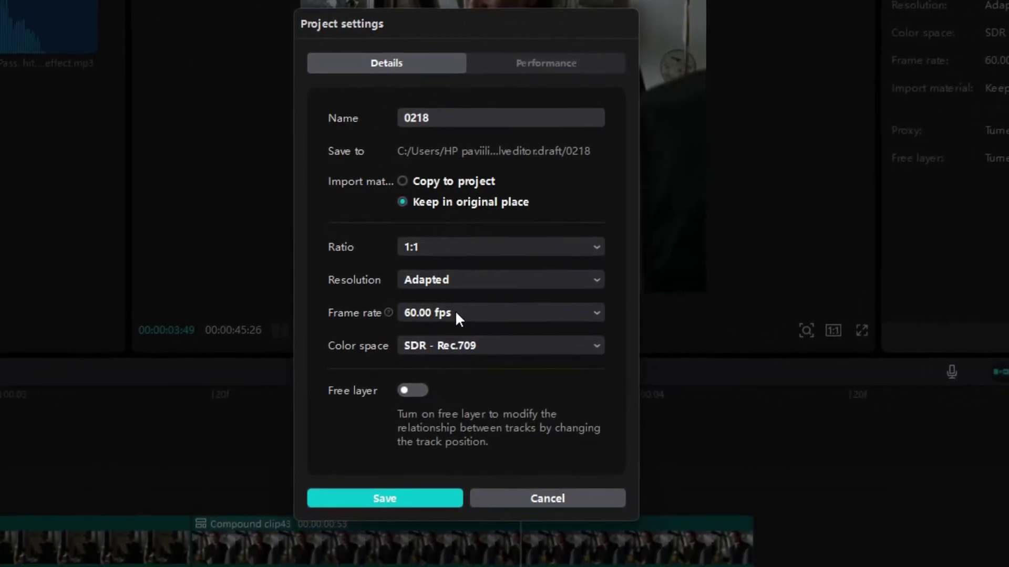
Step: Keep the project at 60 fps and 1:1 ratio, and save the settings
left_click(500, 311)
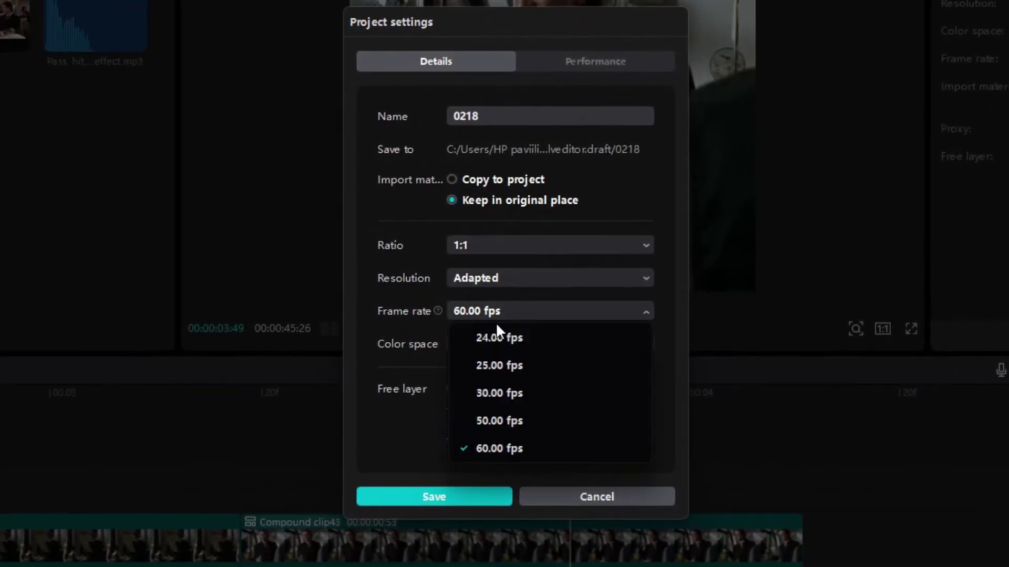
left_click(503, 449)
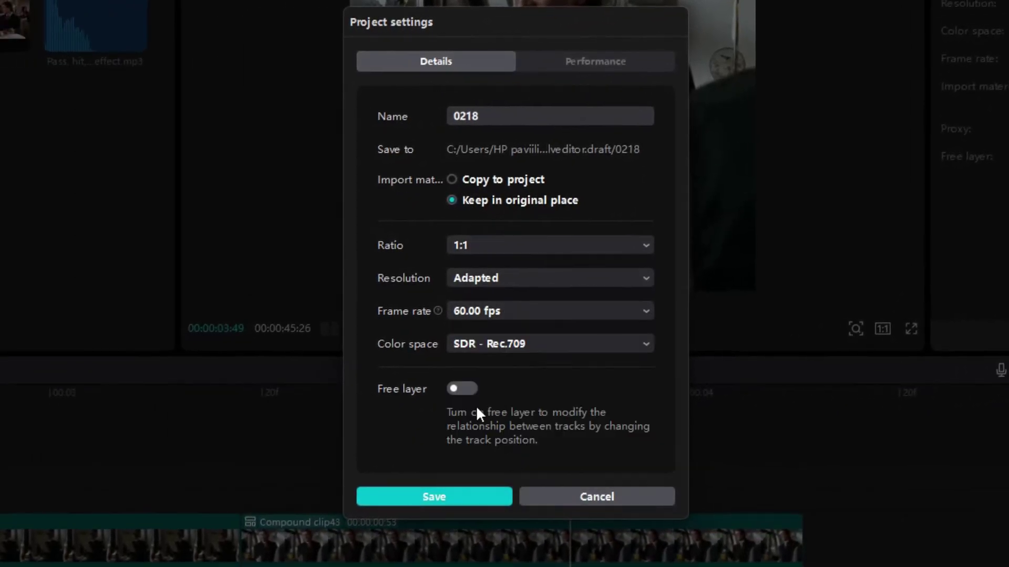
left_click(499, 245)
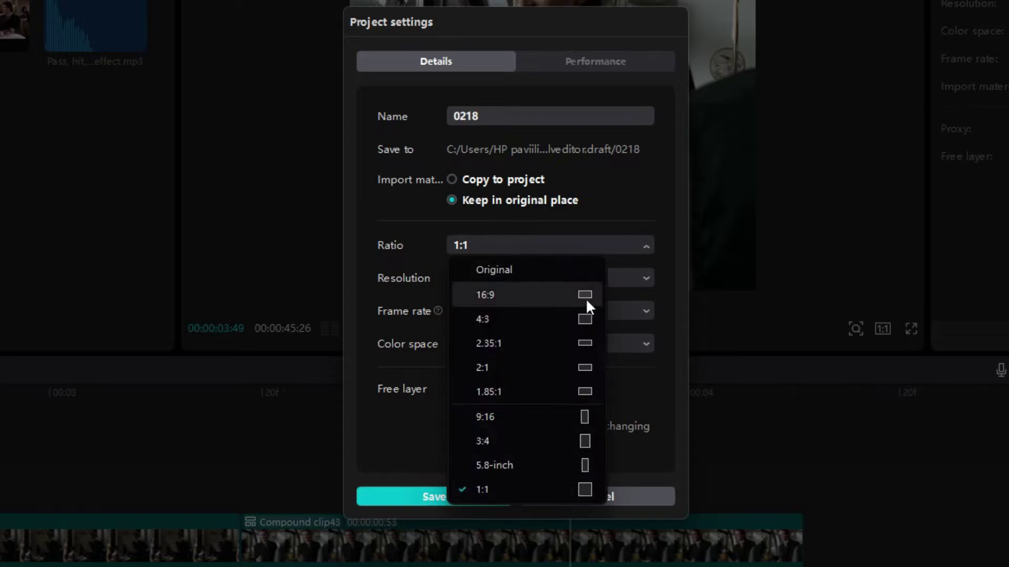
left_click(430, 429)
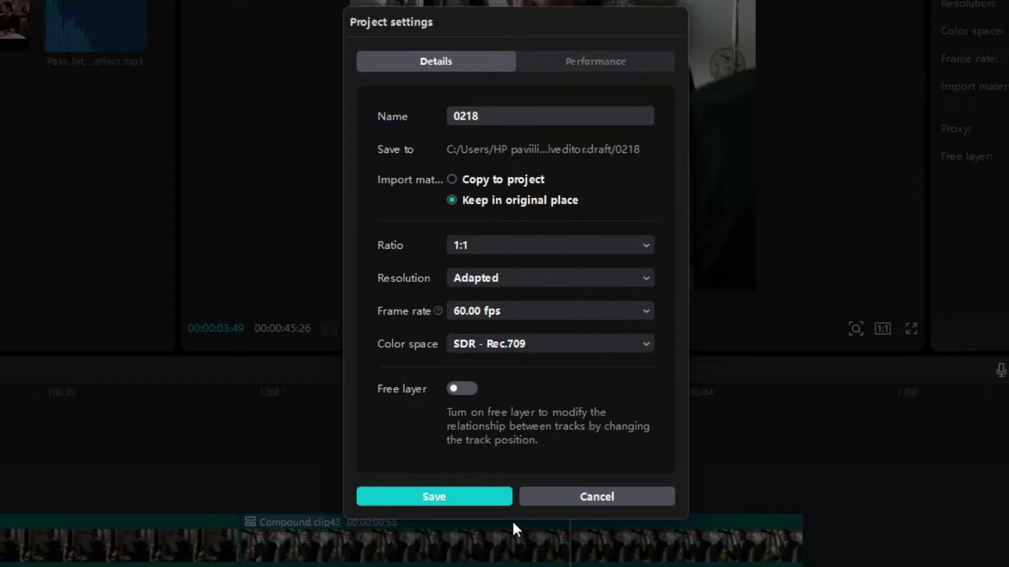
left_click(597, 497)
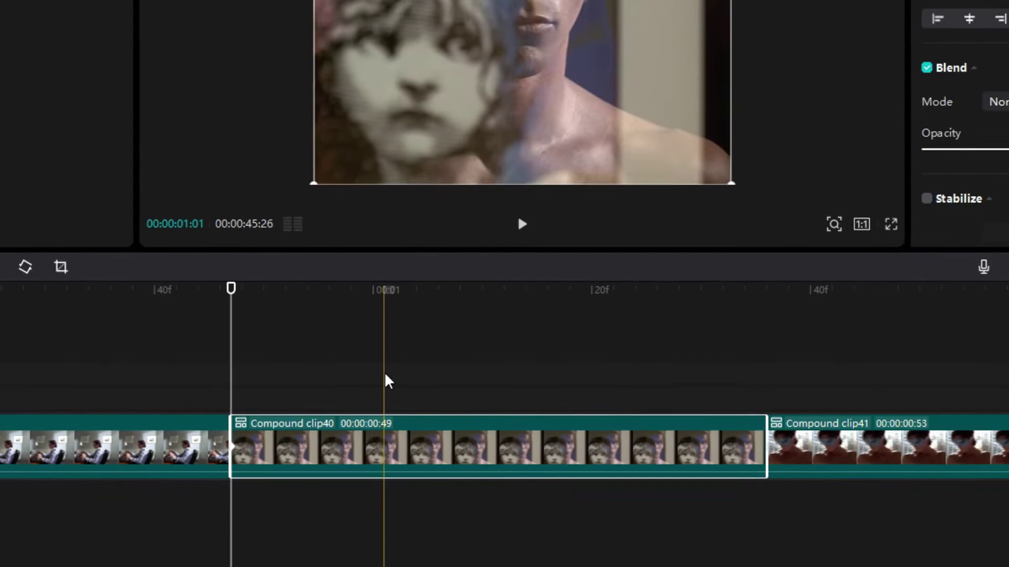
Step: Keyframe Compound clip40's scale from about 113% up to 117% later in the clip
left_click(391, 377)
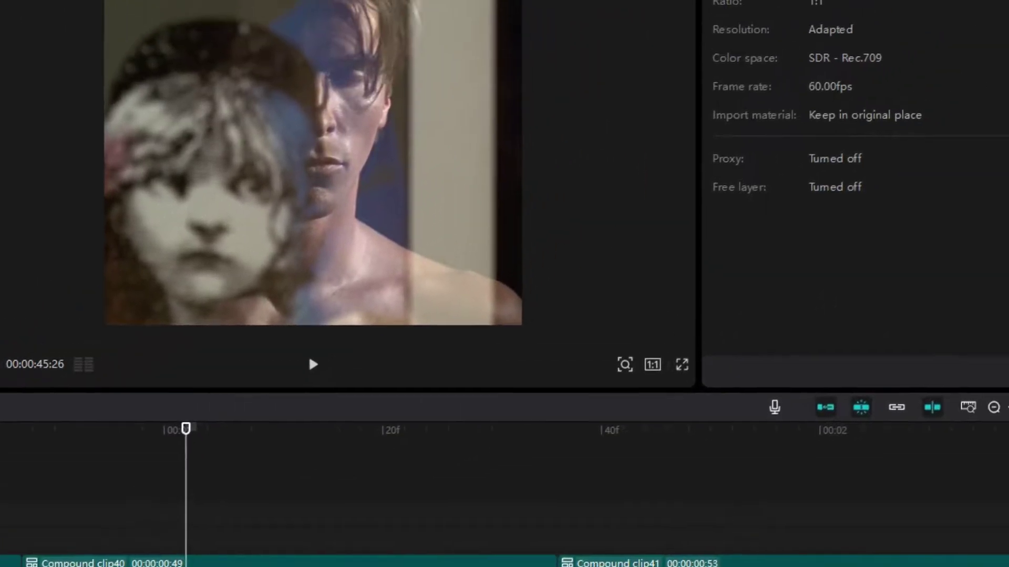
left_click(450, 318)
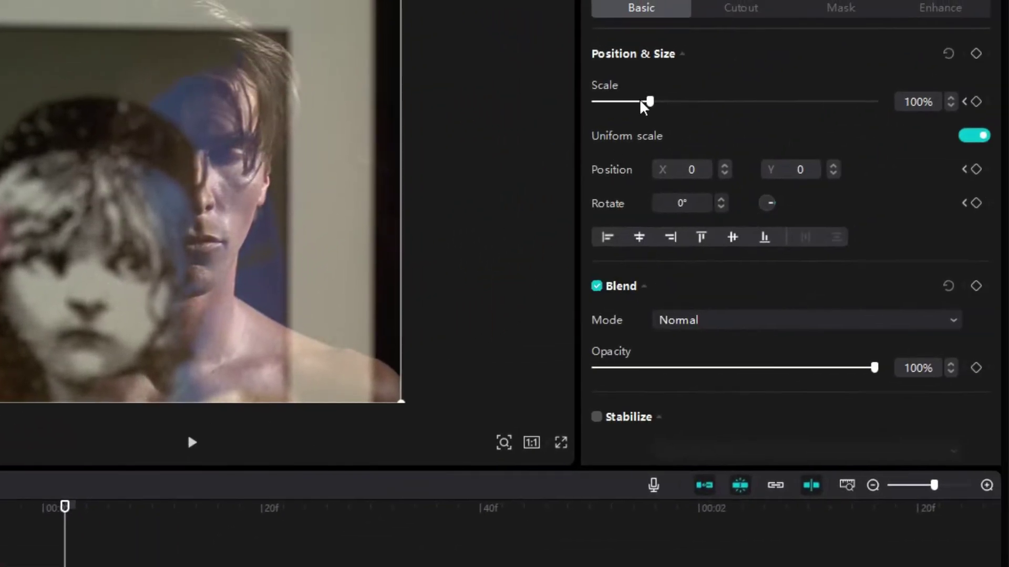
left_click_drag(650, 102, 658, 101)
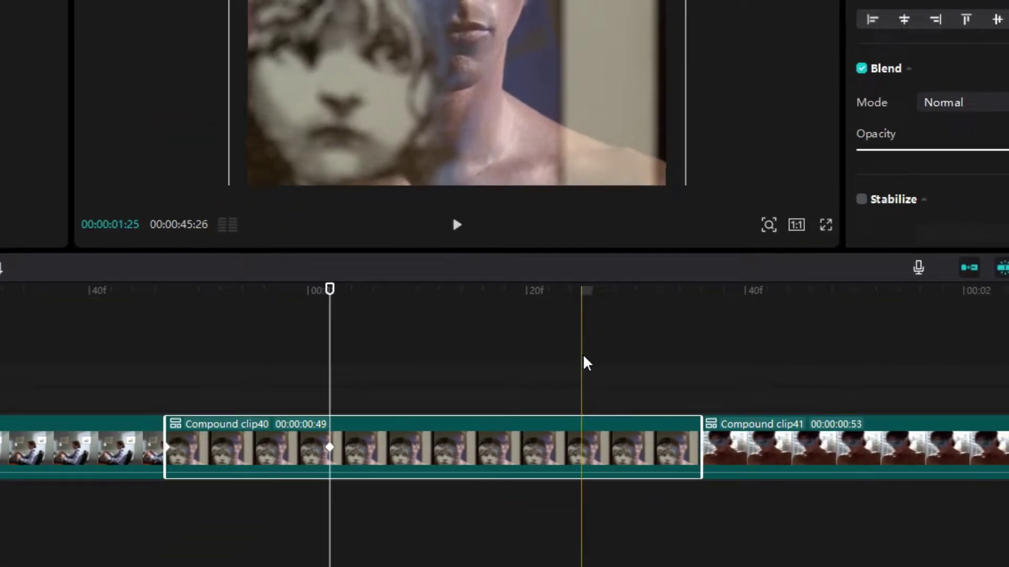
left_click(583, 360)
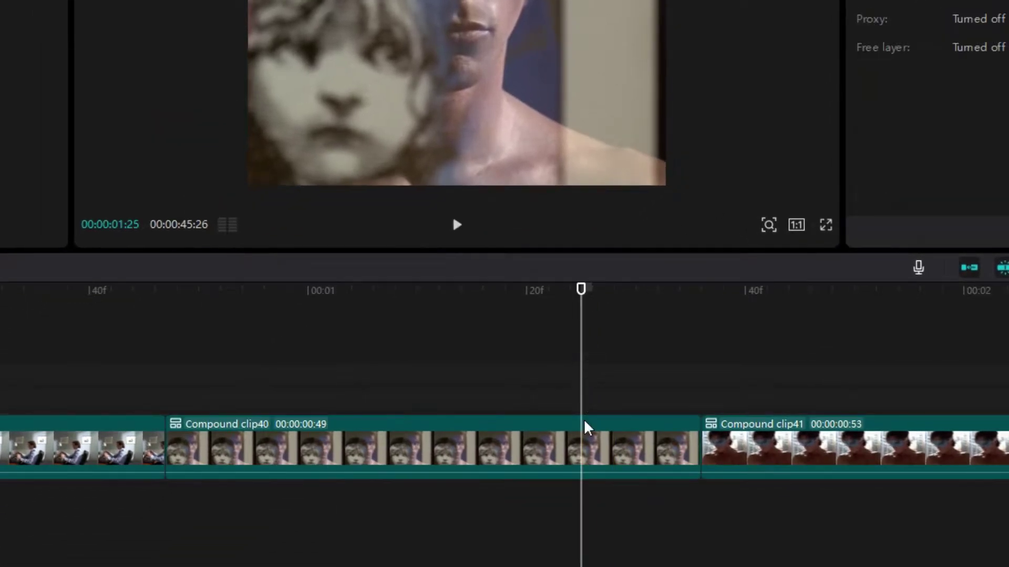
left_click(584, 423)
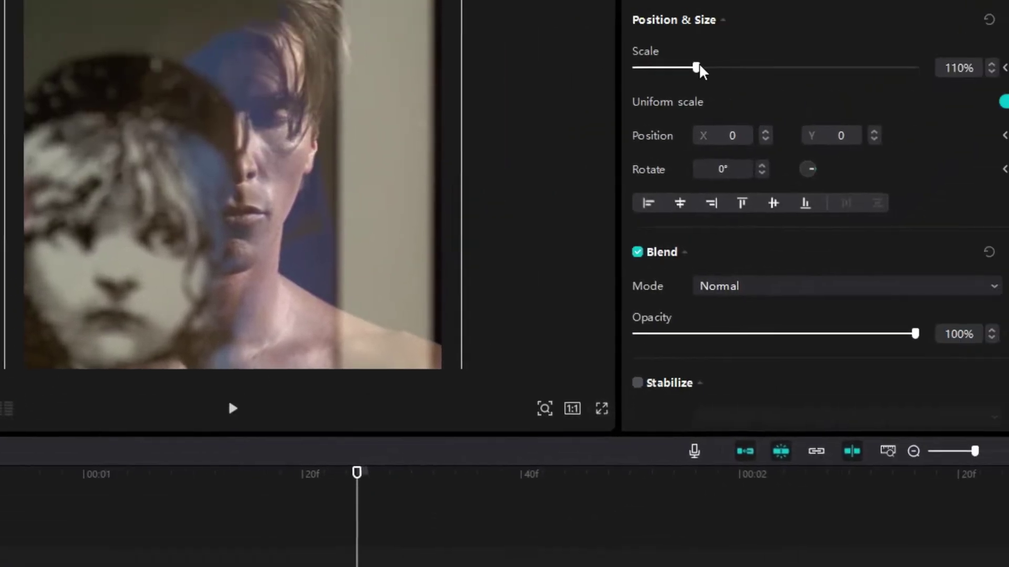
left_click_drag(655, 102, 664, 101)
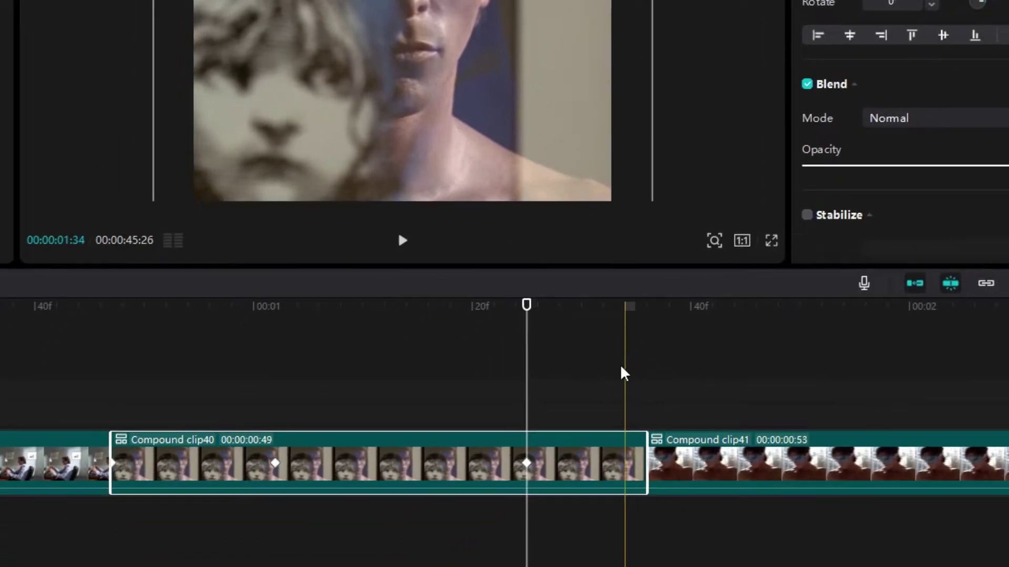
Step: Place the playhead at Compound clip41's start and select it for scaling
left_click(642, 396)
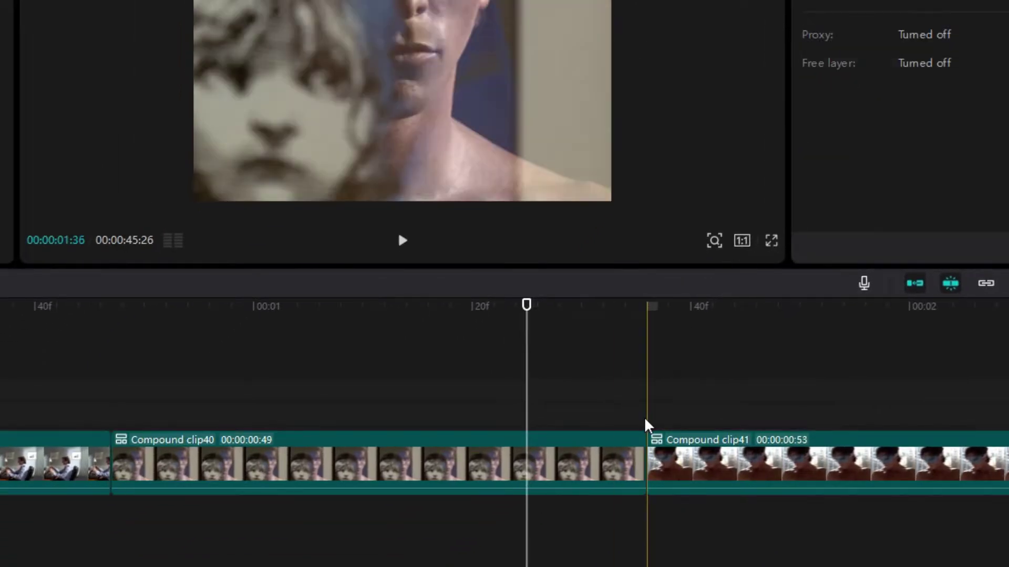
left_click(646, 424)
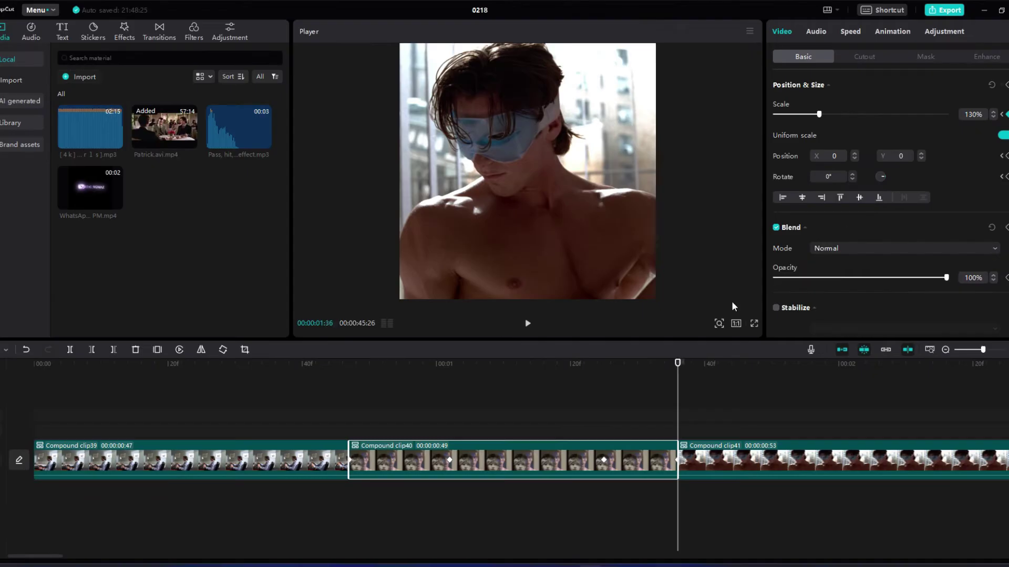
left_click_drag(542, 435, 683, 435)
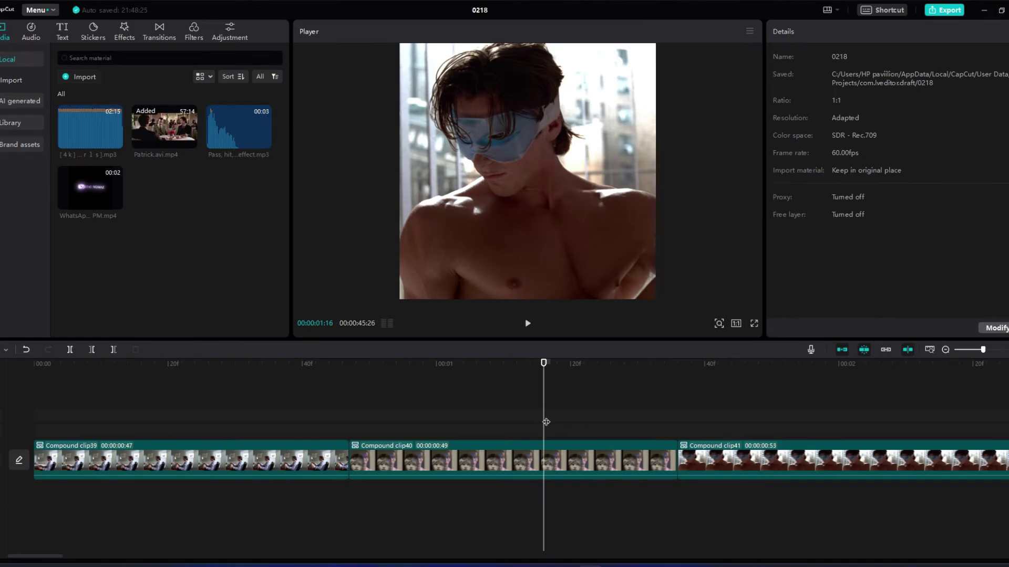
left_click(699, 459)
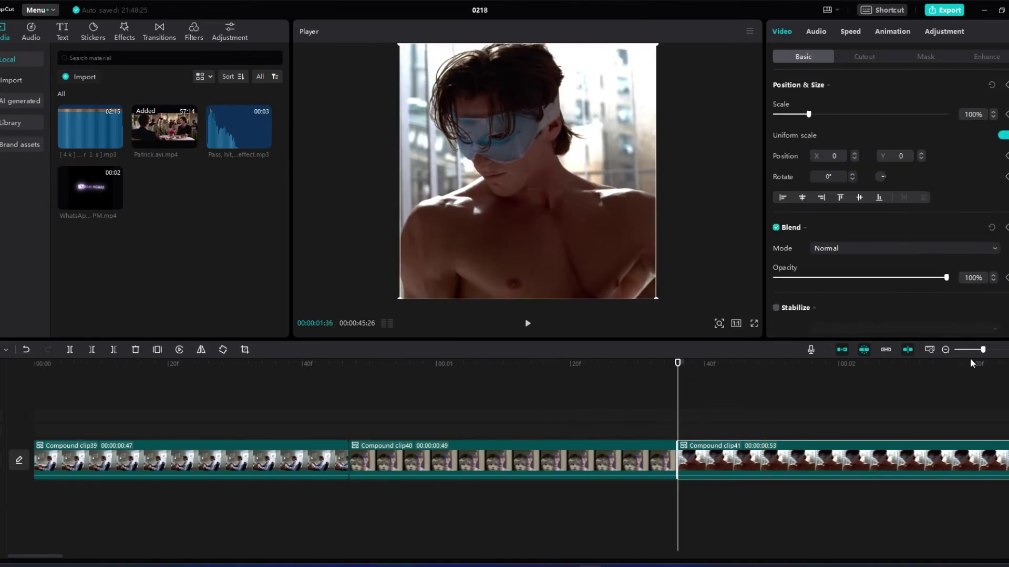
Step: Play back the motion-blurred compound clips from the start to preview them
left_click(191, 263)
key("space")
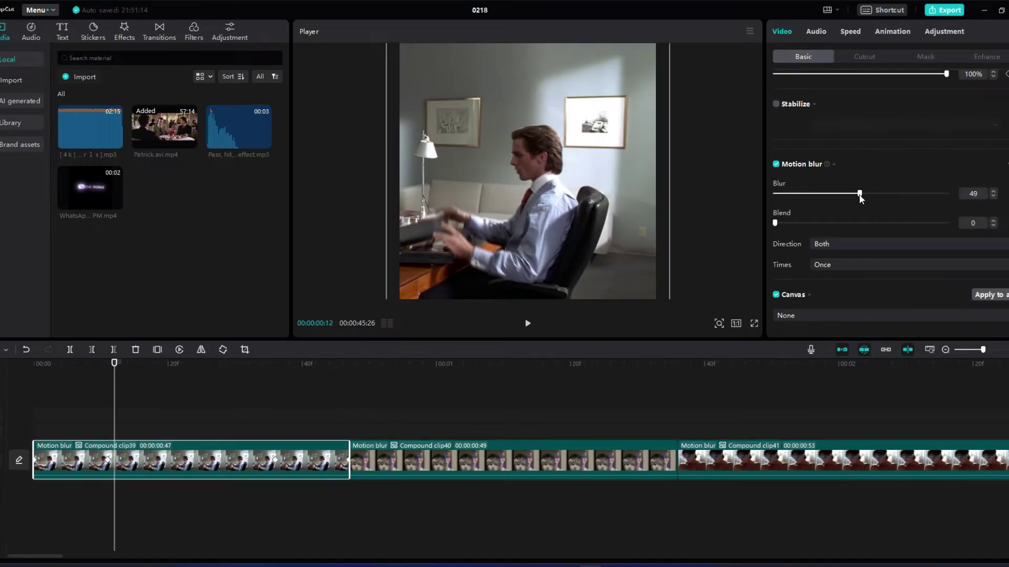
key("space")
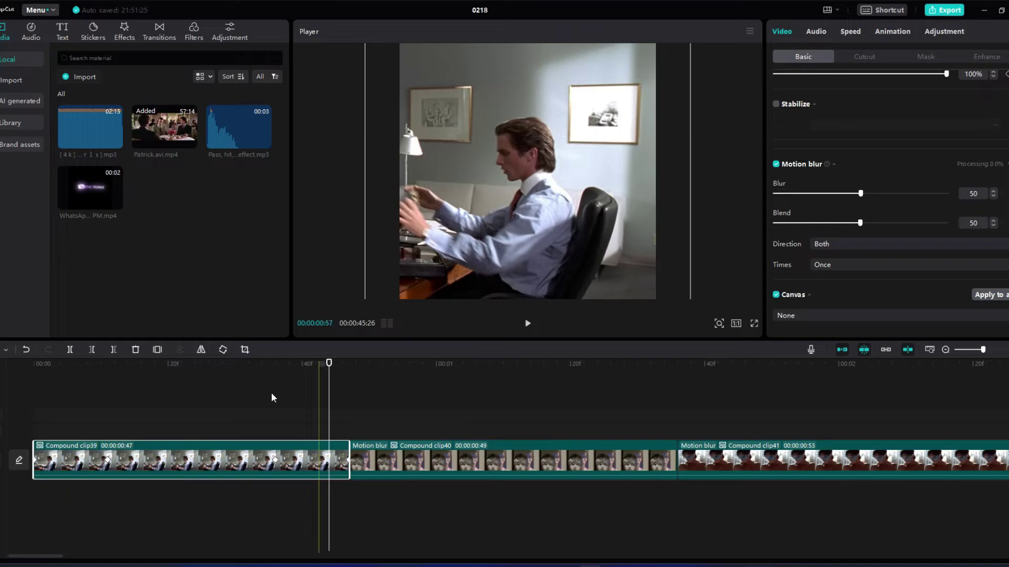
left_click(45, 416)
key("space")
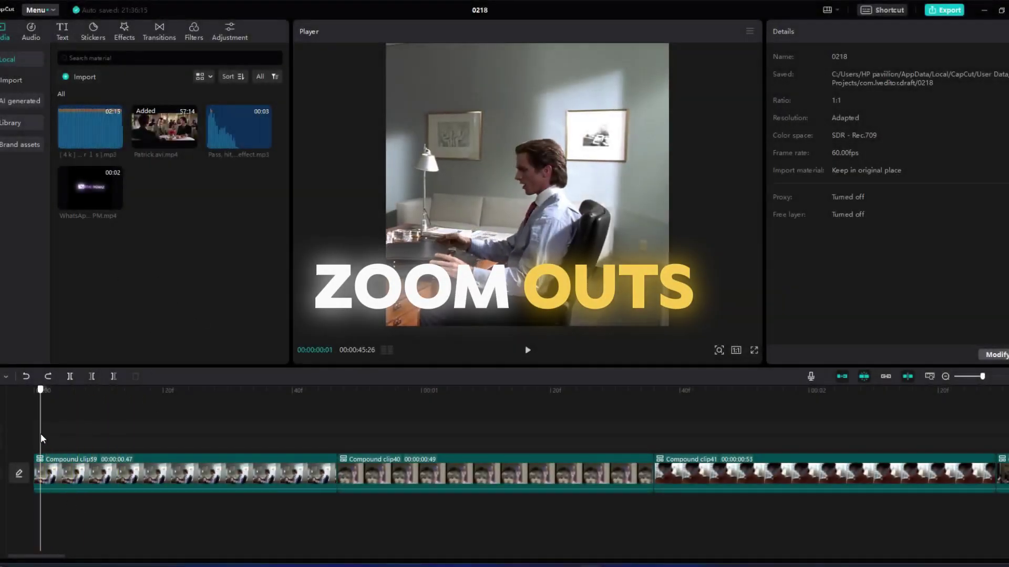
left_click(5, 439)
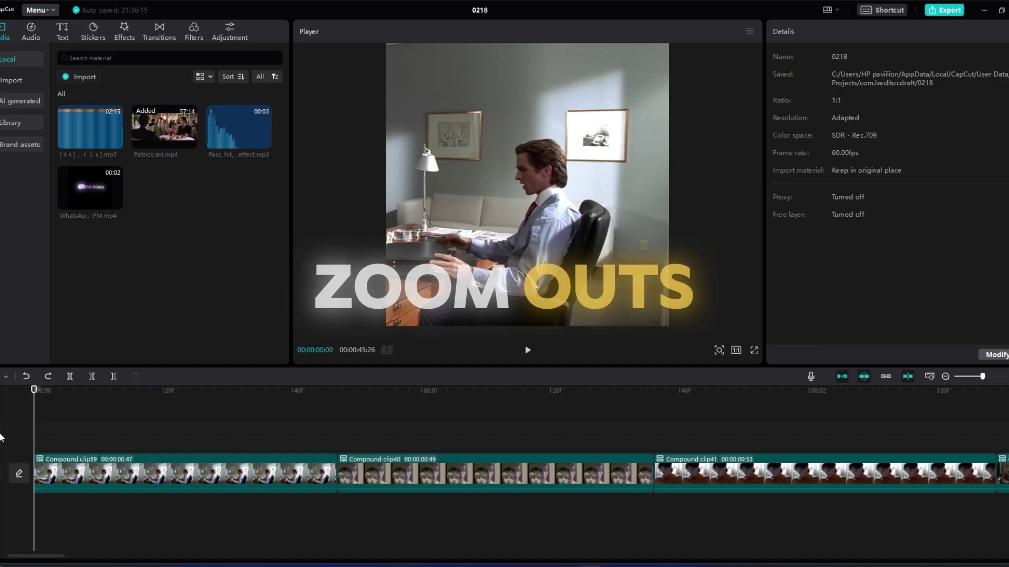
left_click(63, 481)
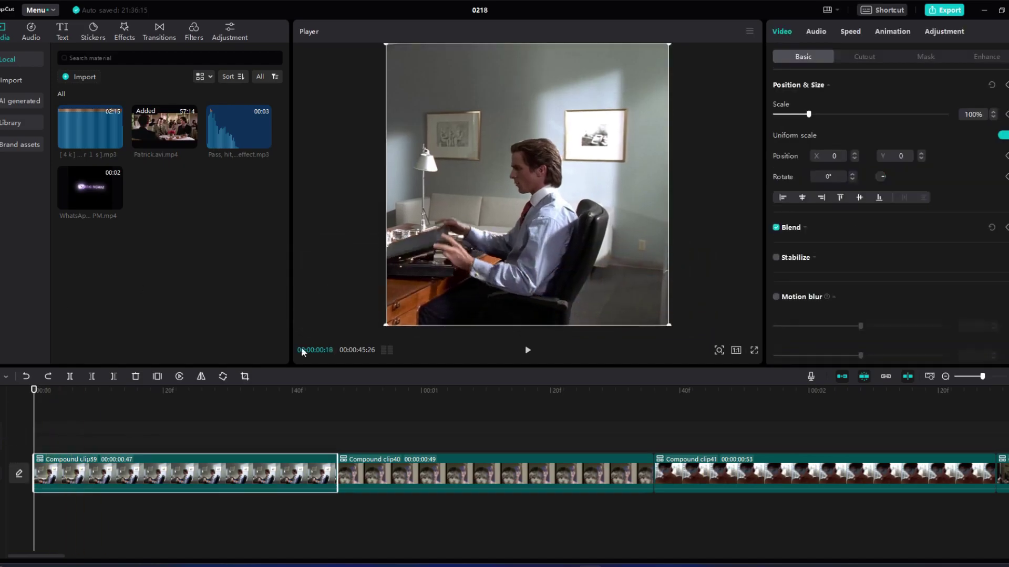
left_click(857, 34)
left_click(962, 58)
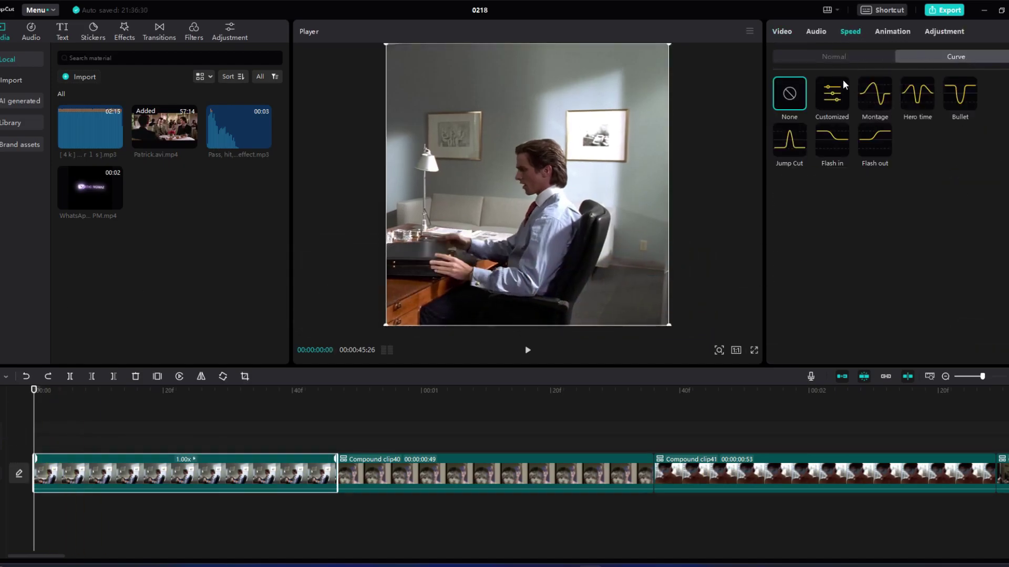
left_click(784, 36)
right_click(269, 473)
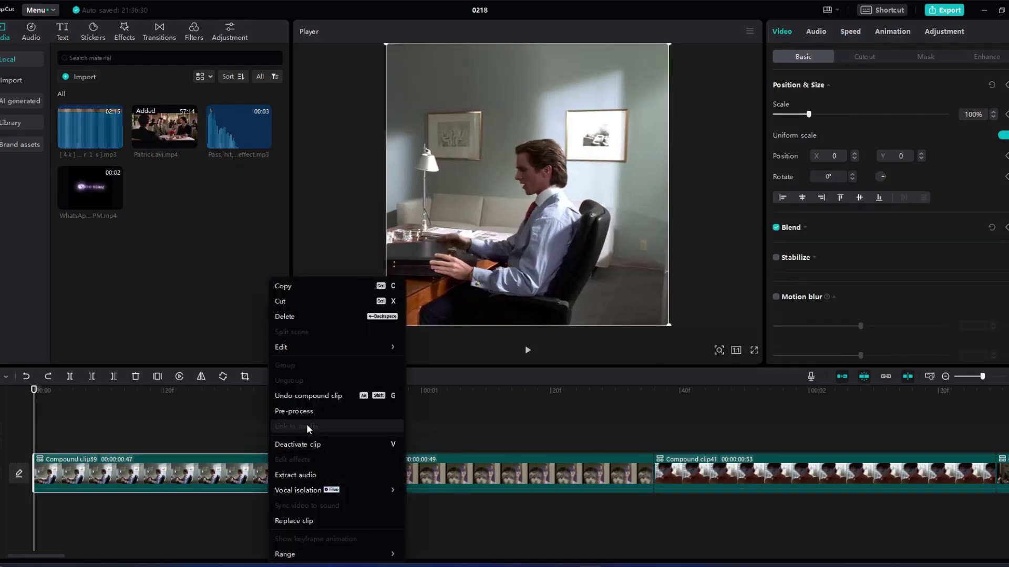
left_click(150, 450)
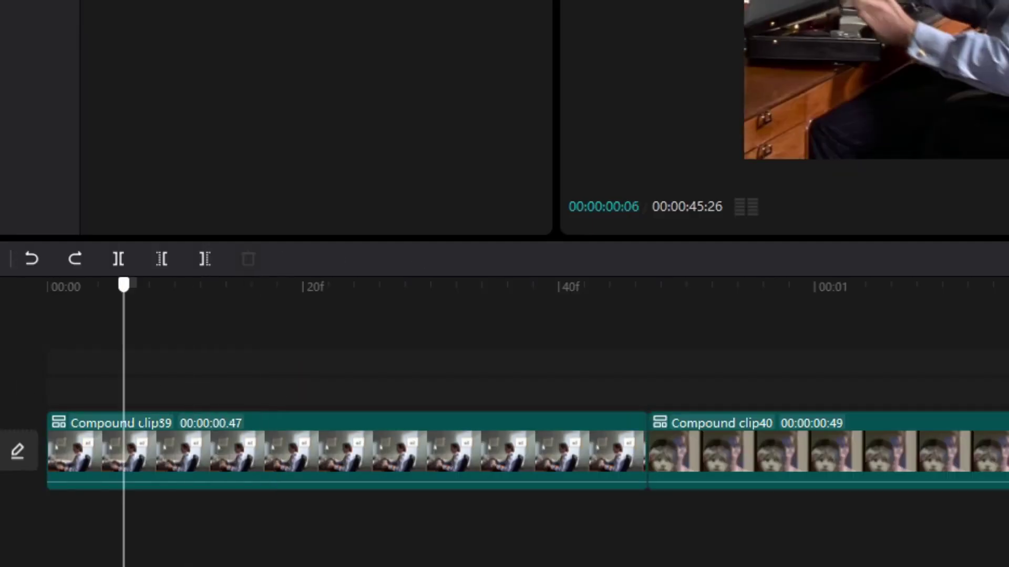
Step: Set Compound clip39's scale to 130% at the timeline start
key("Home")
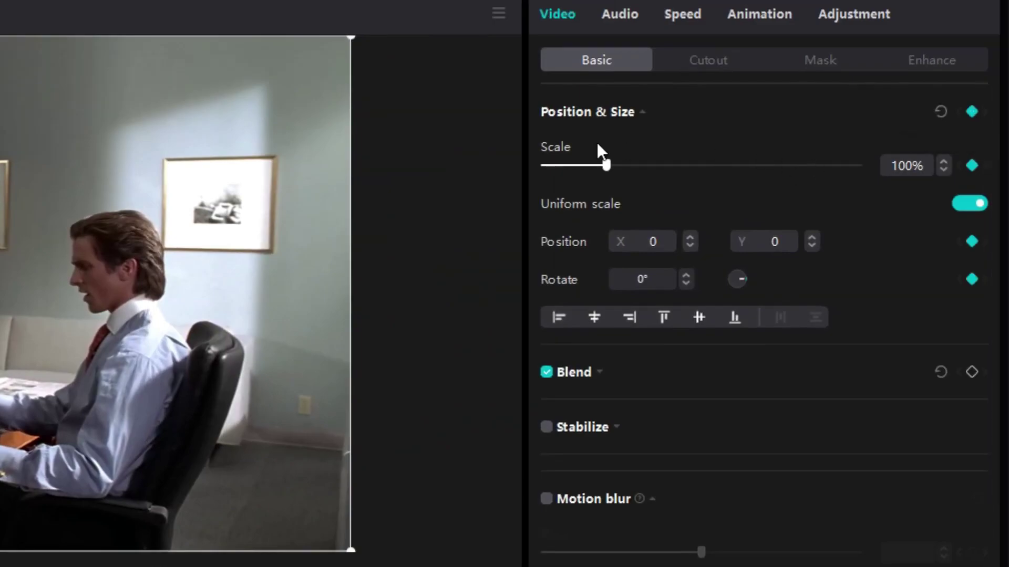
left_click_drag(605, 169, 629, 174)
left_click(944, 171)
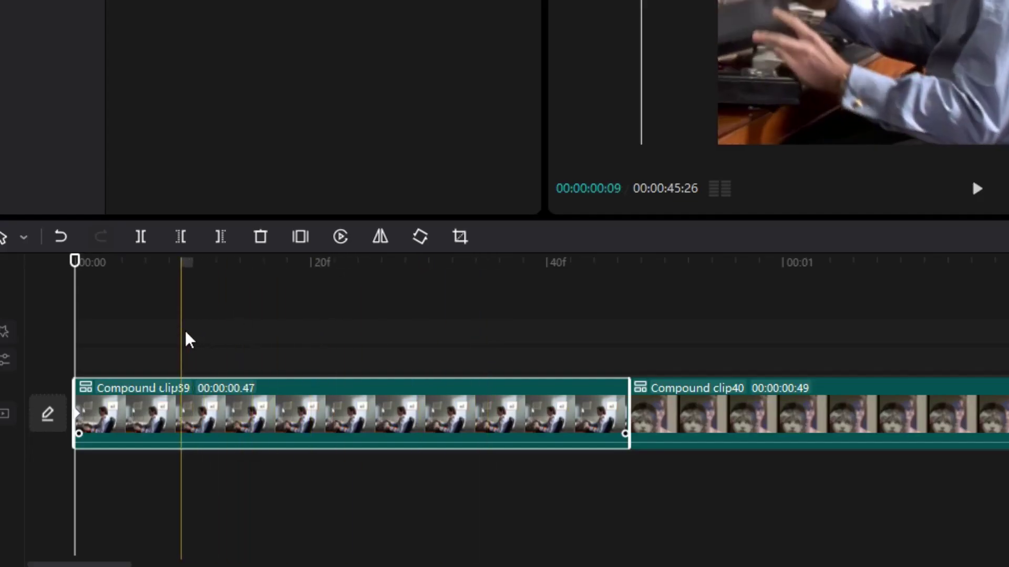
Step: Move later into the clip and shrink its scale to 110%
left_click(180, 338)
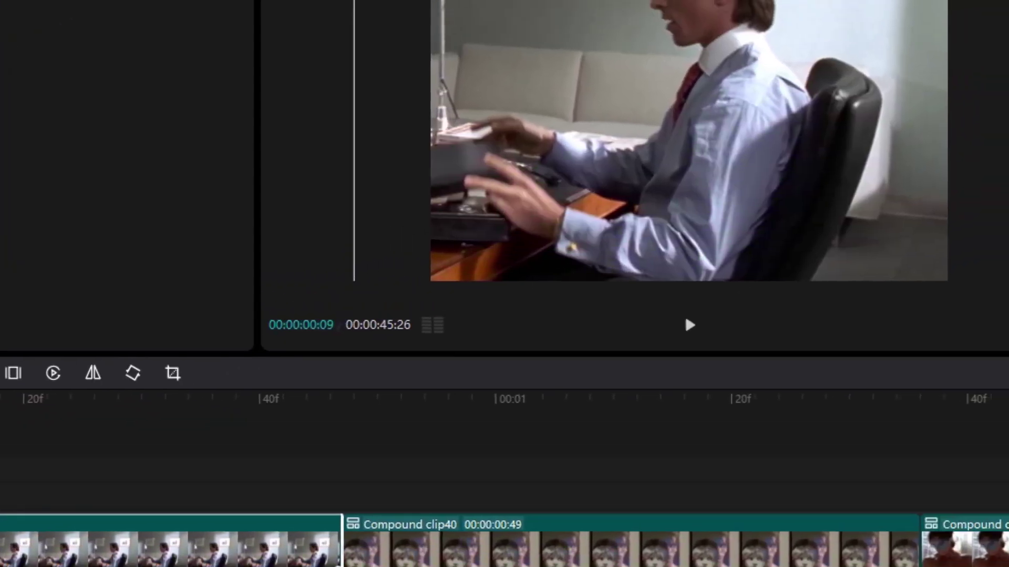
scroll(944, 181, "down", 2)
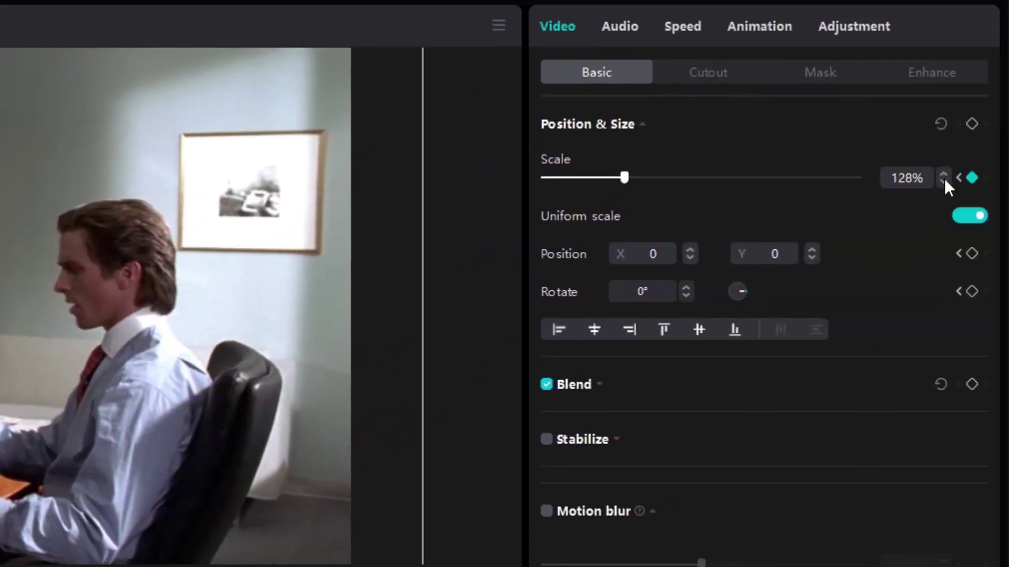
scroll(945, 182, "down", 3)
scroll(944, 182, "down", 2)
scroll(944, 181, "down", 3)
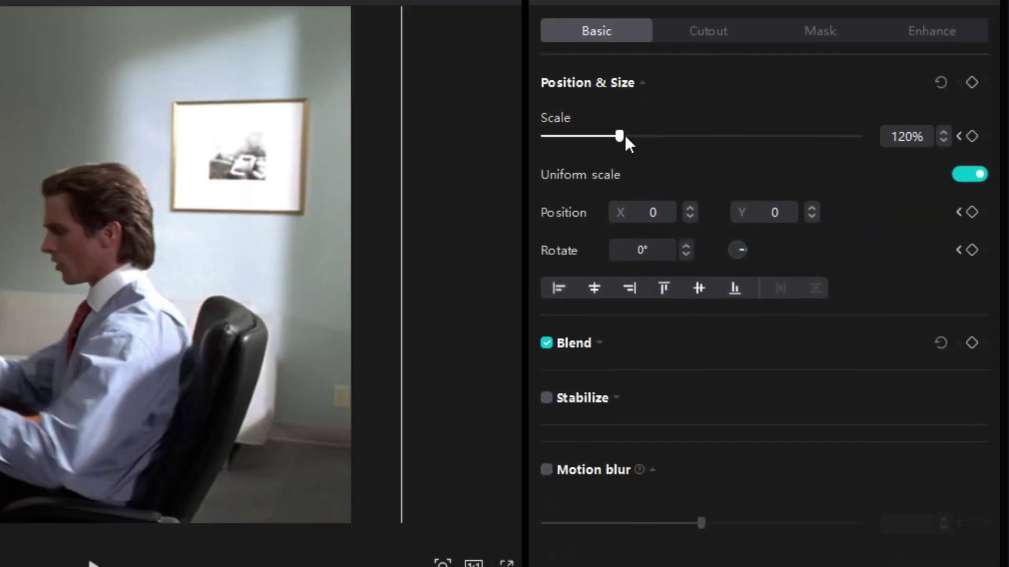
left_click_drag(626, 140, 613, 139)
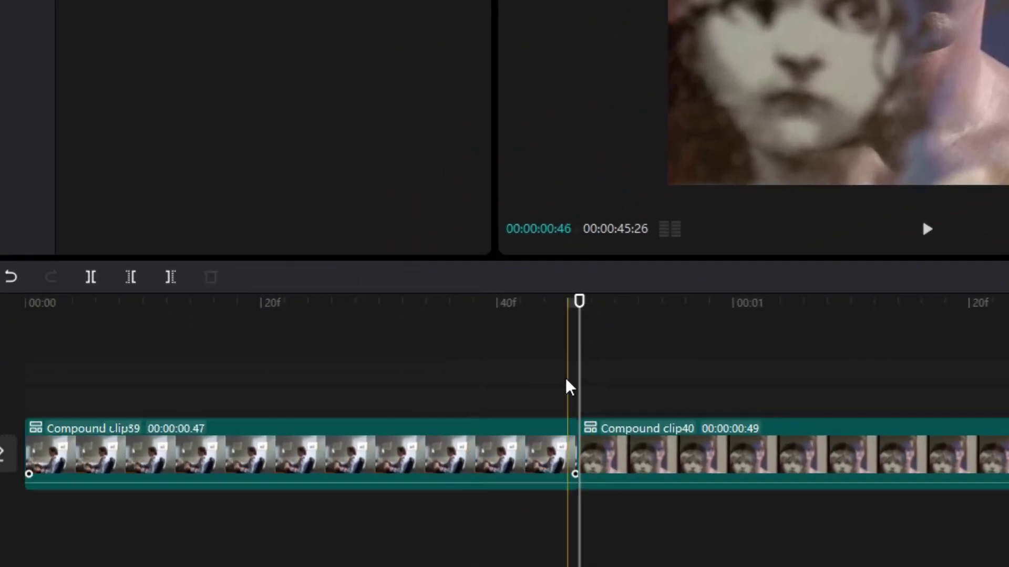
Step: Lower Compound clip39's final scale to 104% and start Compound clip40 at 150%
left_click(549, 458)
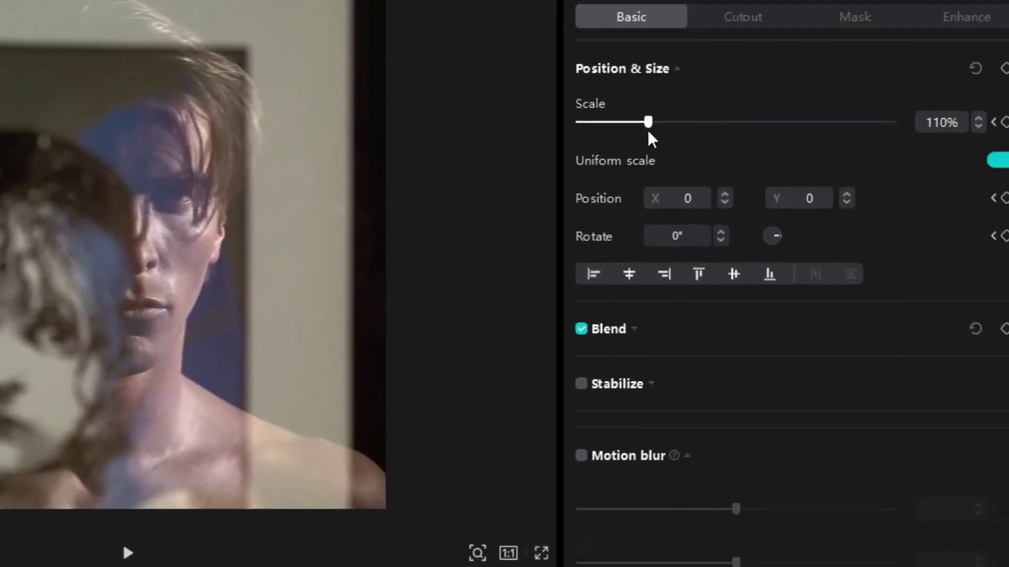
left_click_drag(613, 137, 624, 138)
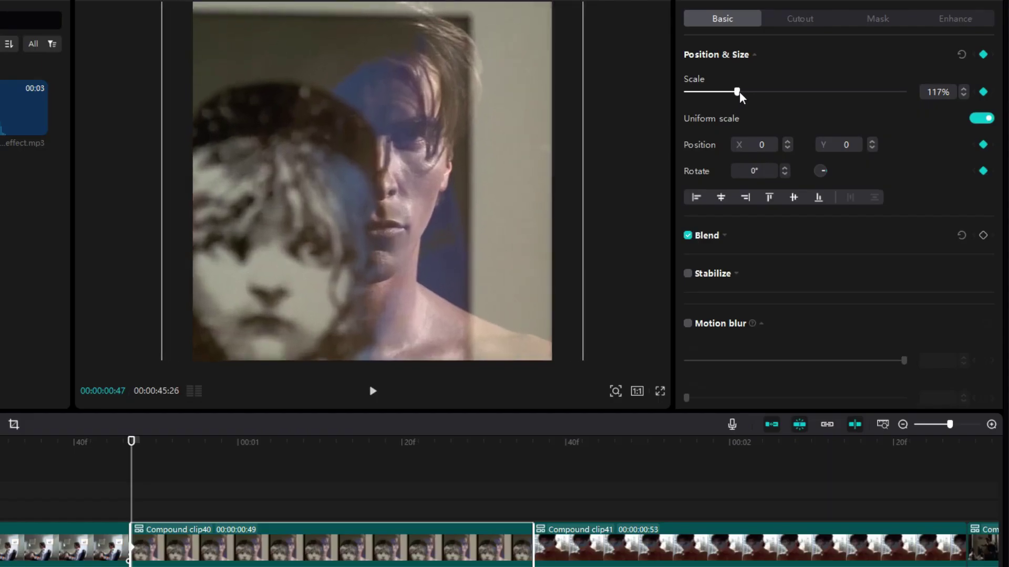
left_click_drag(745, 95, 751, 100)
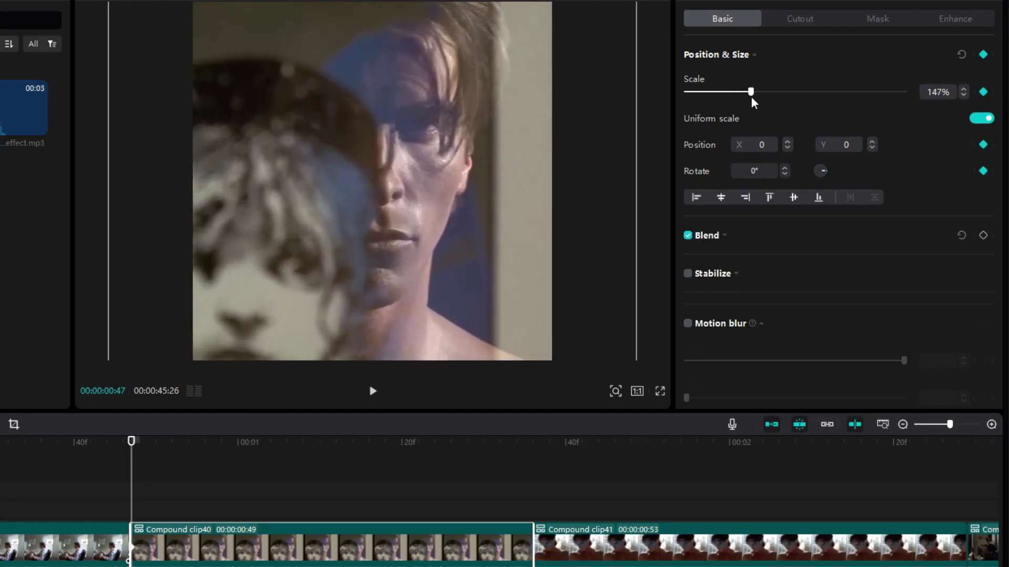
left_click(962, 90)
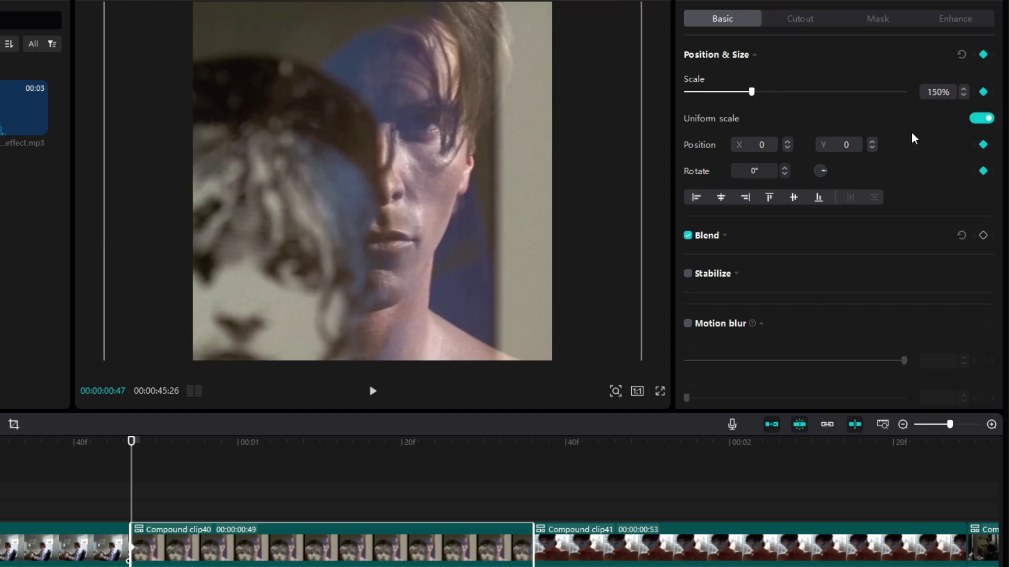
Step: Keyframe Compound clip40's scale down from 130% through 120% to 115%
left_click(209, 505)
left_click(216, 547)
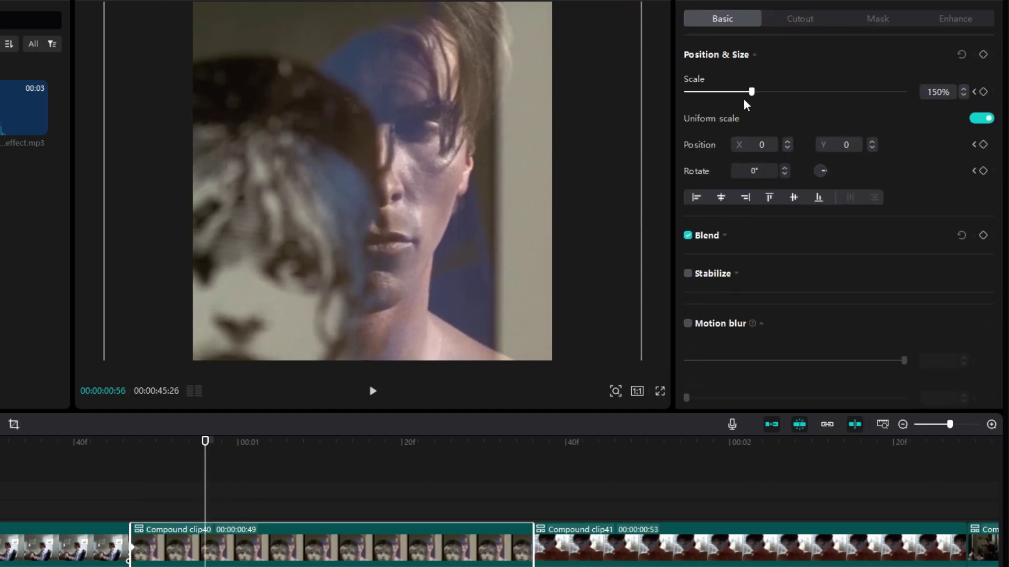
left_click_drag(751, 92, 743, 92)
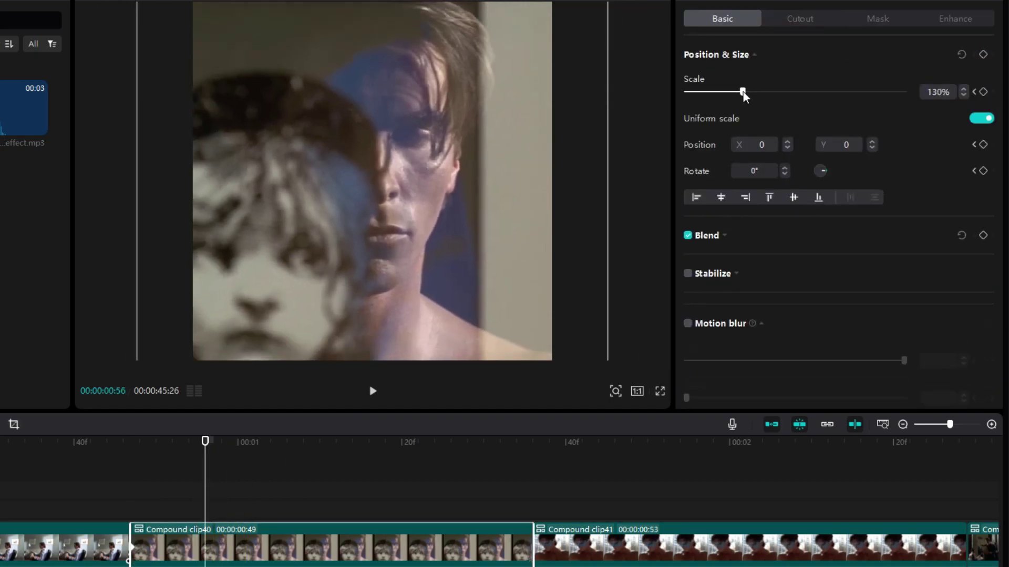
left_click(468, 492)
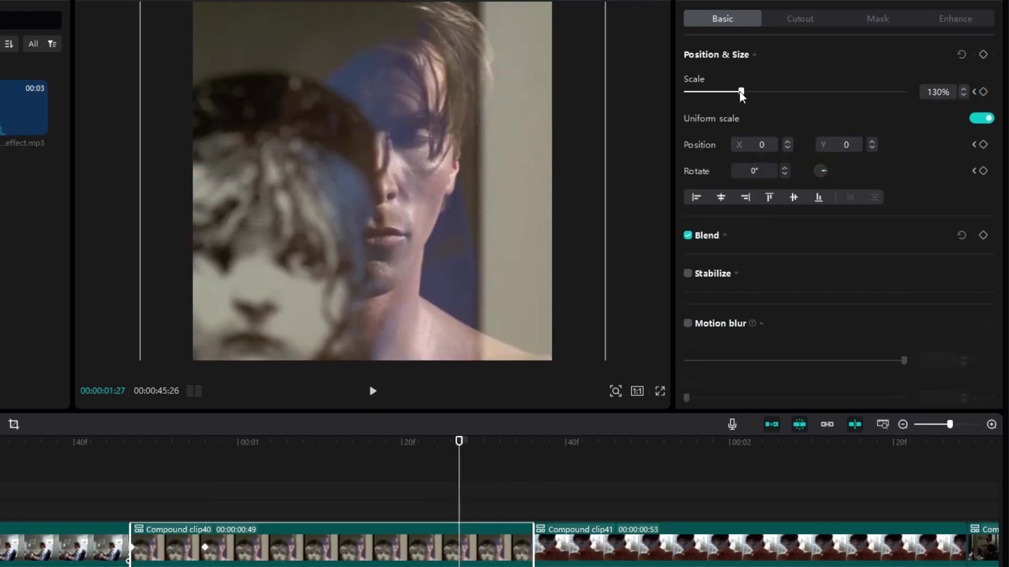
left_click_drag(741, 92, 738, 93)
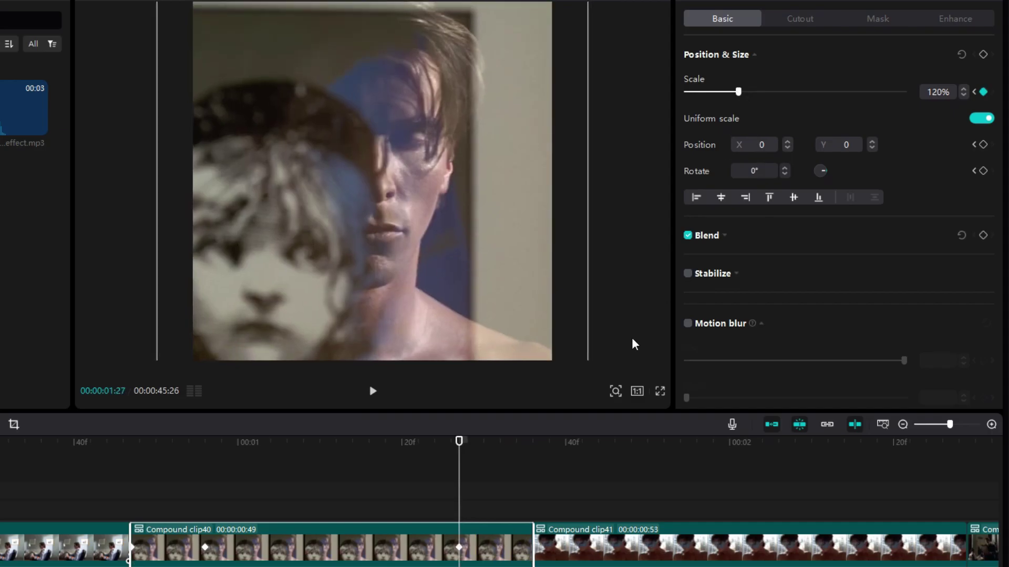
left_click_drag(739, 92, 738, 92)
left_click(532, 488)
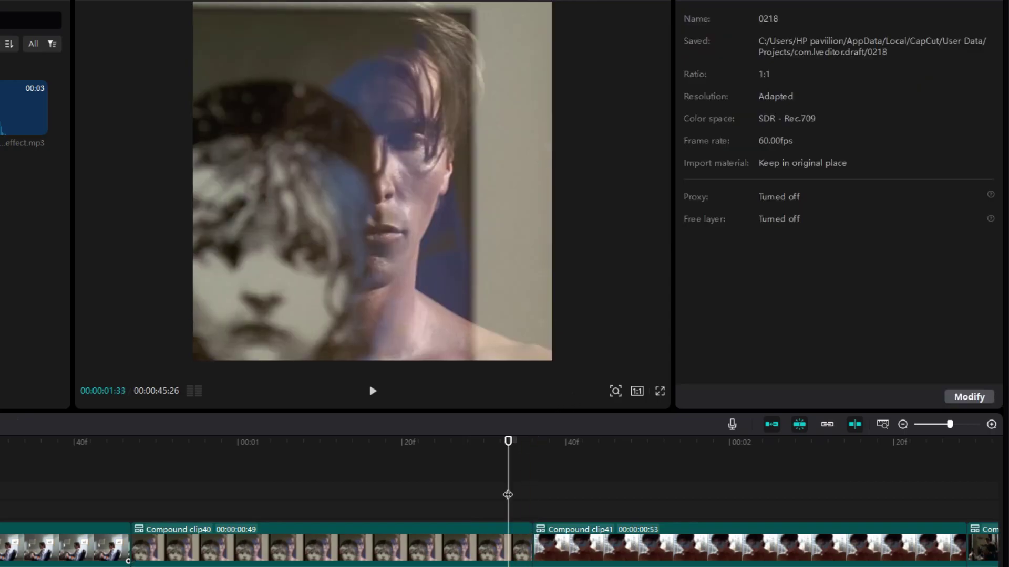
Step: Preview Compound clip40's zoom-out, then replay it from an earlier point
left_click(530, 502)
left_click(525, 544)
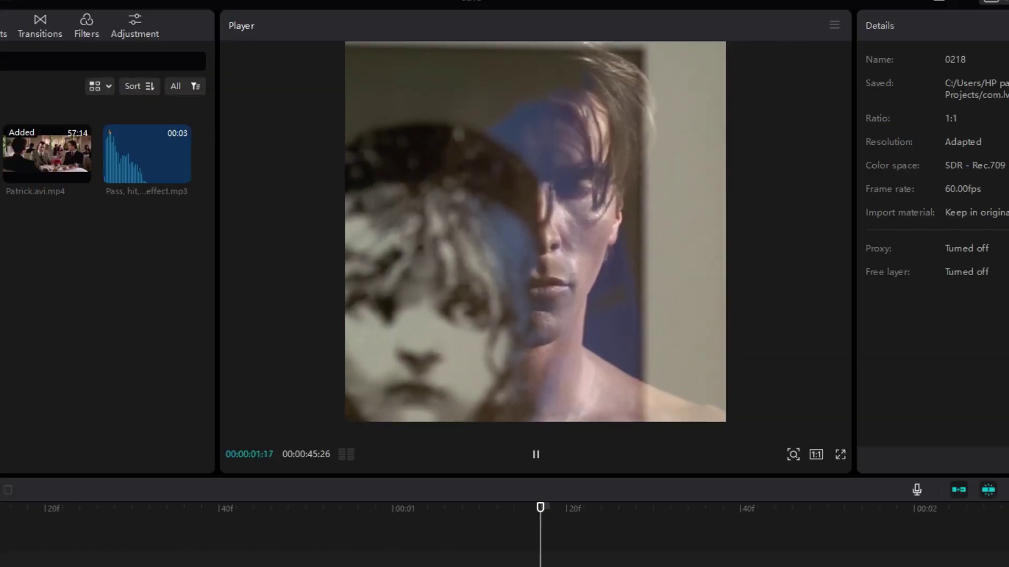
left_click(236, 504)
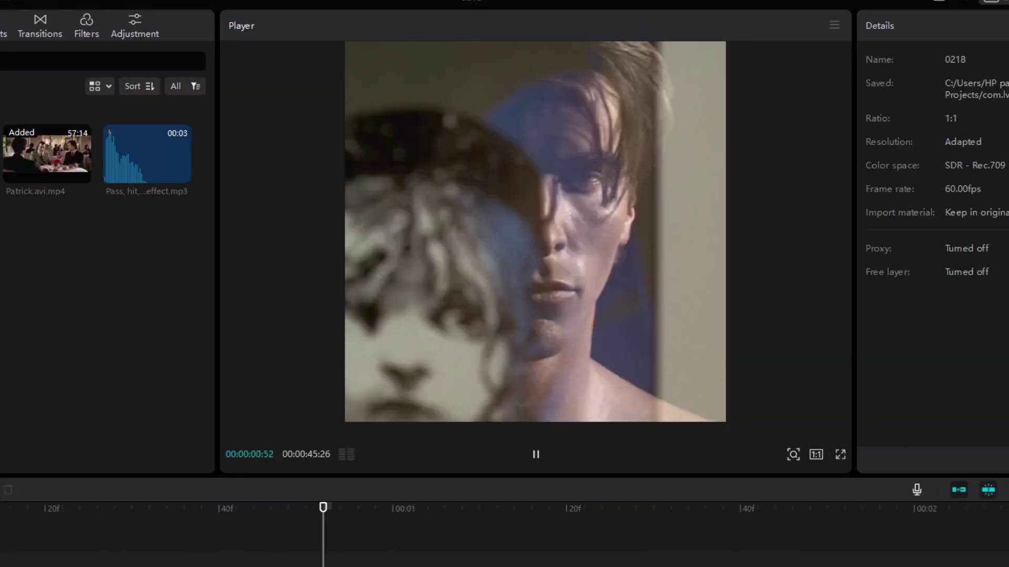